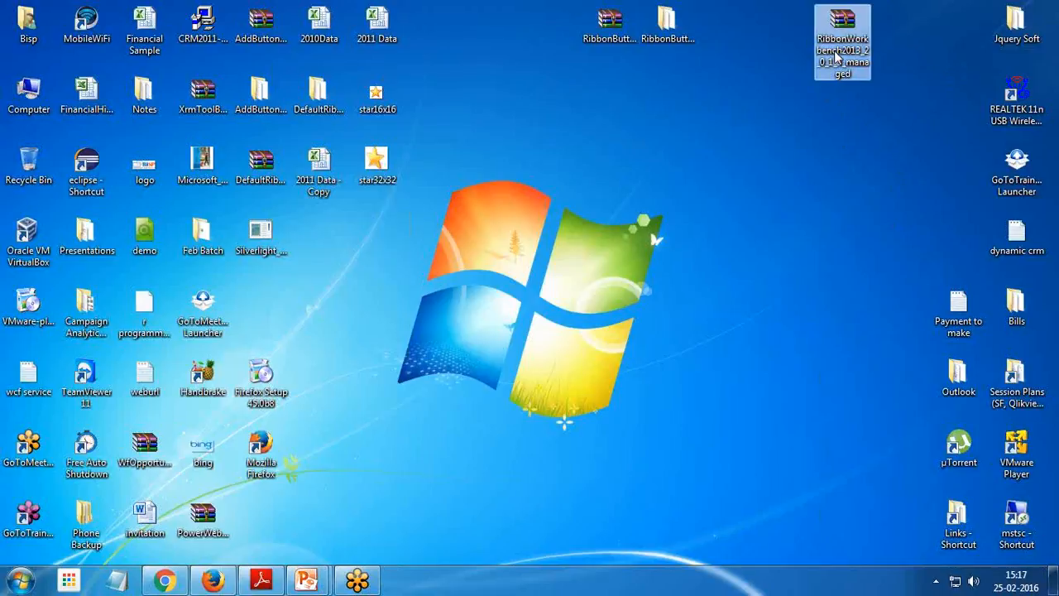
# Step: Check the file properties of the RibbonWorkbench2013_2_0_1_3_managed archive on the desktop, and close them
pyautogui.rightClick(836, 58)
pyautogui.click(837, 348)
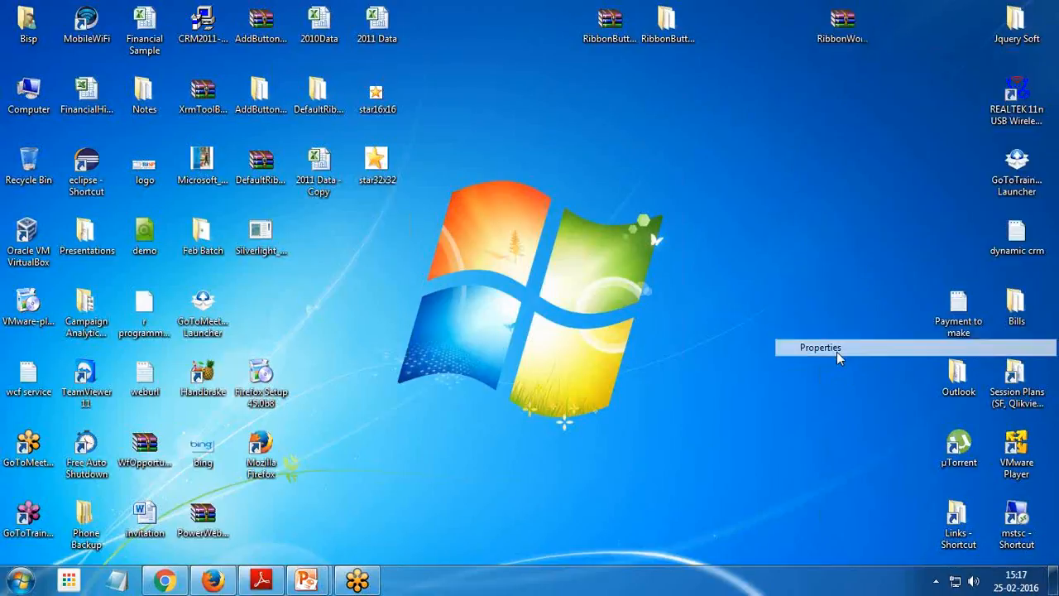
pyautogui.moveTo(859, 62); pyautogui.dragTo(608, 78)
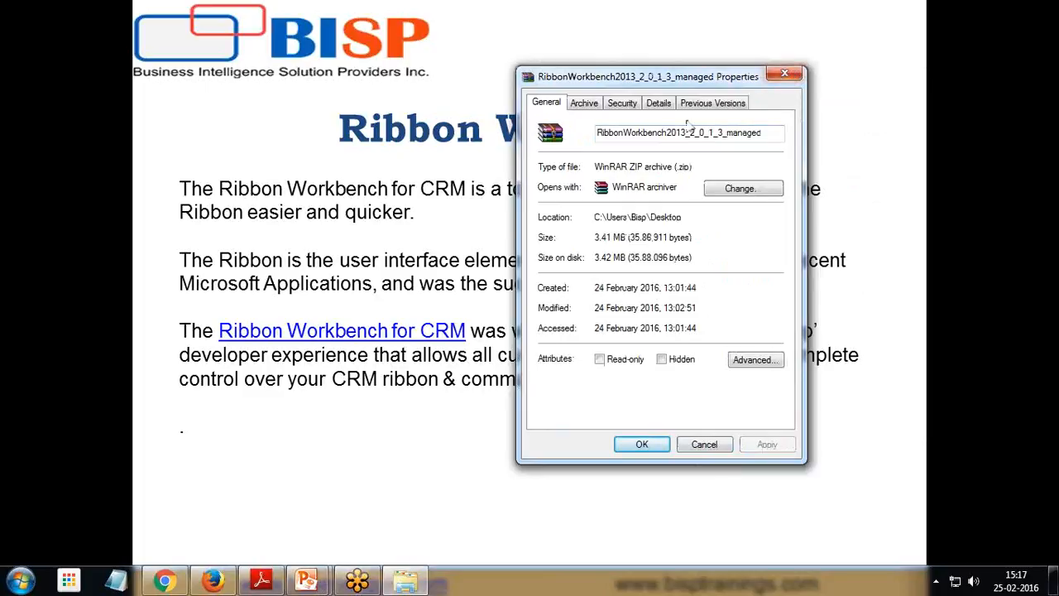
pyautogui.click(794, 76)
# Step: Switch to Microsoft Dynamics CRM in Firefox and open the Solutions list from the Settings area
pyautogui.press('super')
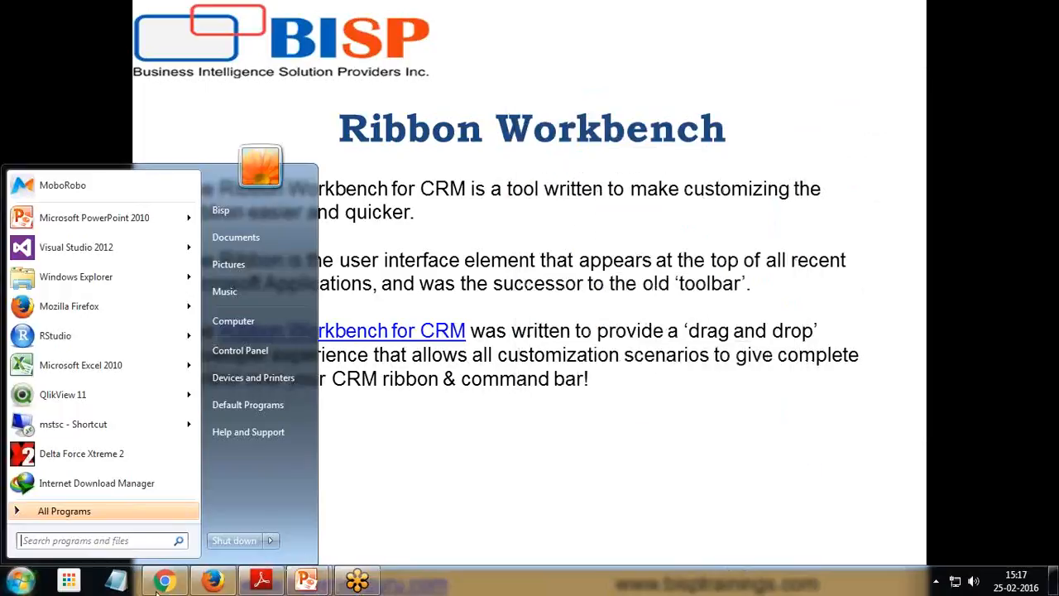
pyautogui.click(210, 583)
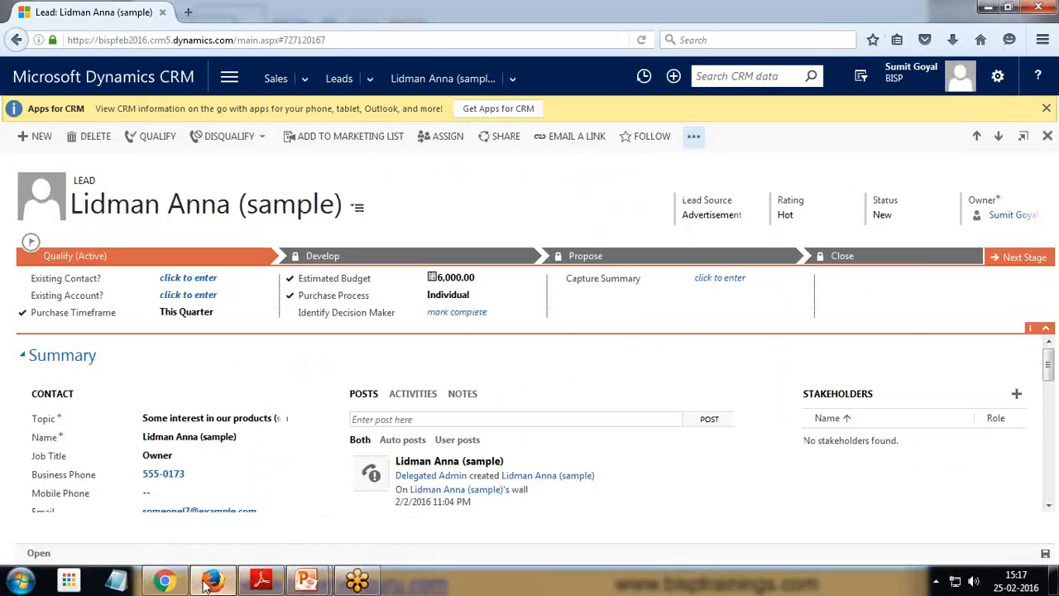
pyautogui.click(223, 81)
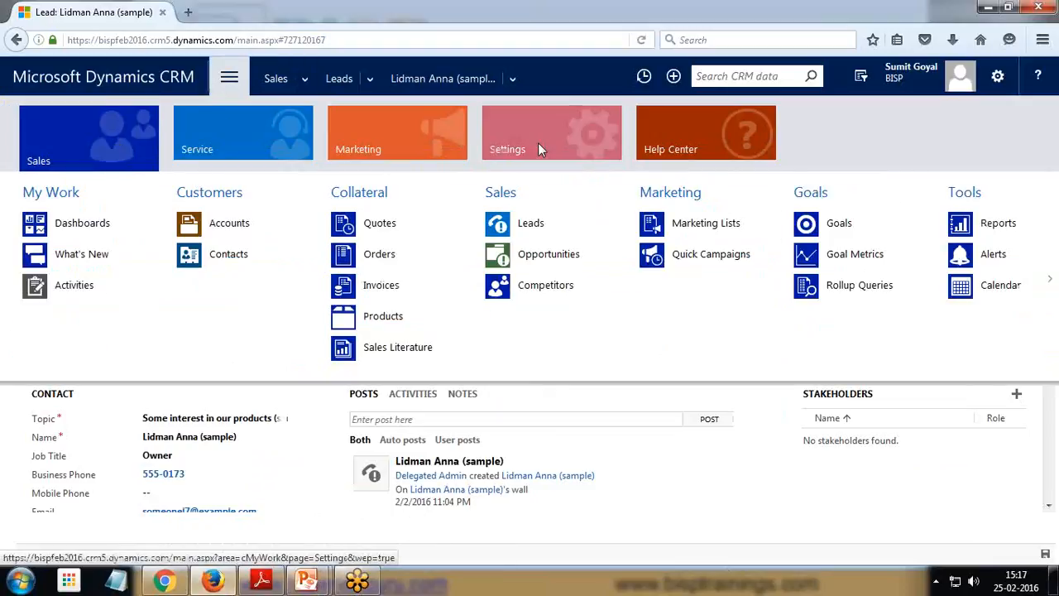
pyautogui.click(538, 142)
pyautogui.click(246, 265)
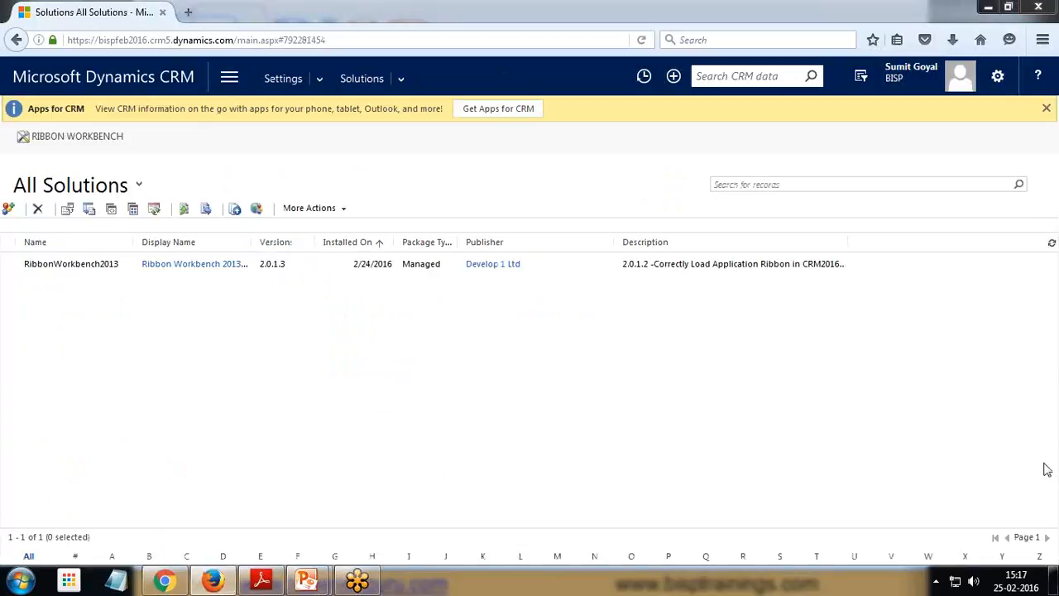
pyautogui.moveTo(71, 199)
pyautogui.mouseDown()
pyautogui.moveTo(58, 219)
pyautogui.moveTo(77, 215)
pyautogui.moveTo(73, 199)
pyautogui.mouseUp()
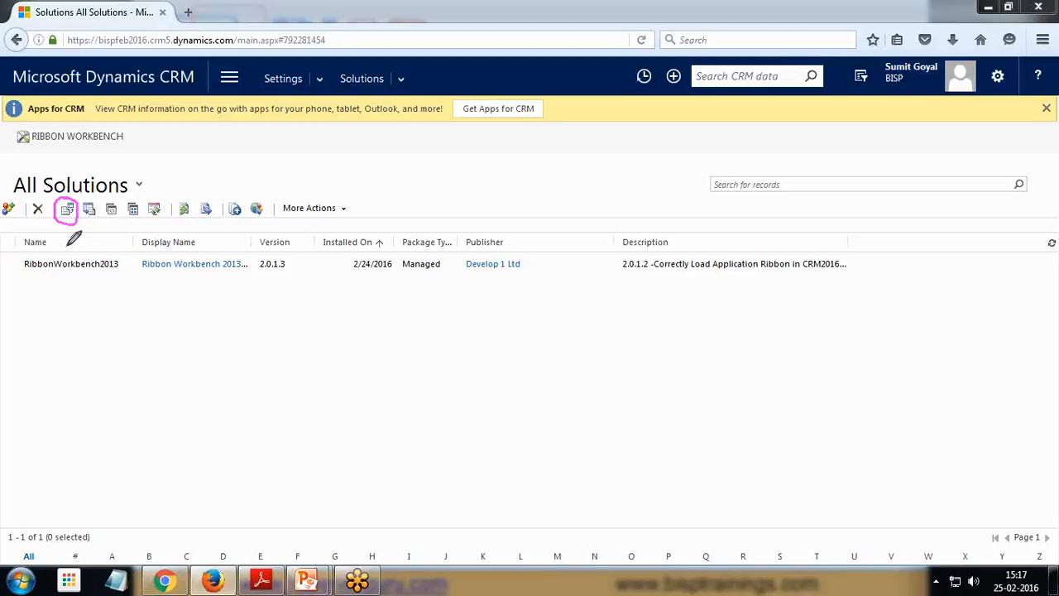
pyautogui.moveTo(17, 276); pyautogui.dragTo(105, 276)
pyautogui.moveTo(406, 278); pyautogui.dragTo(436, 279)
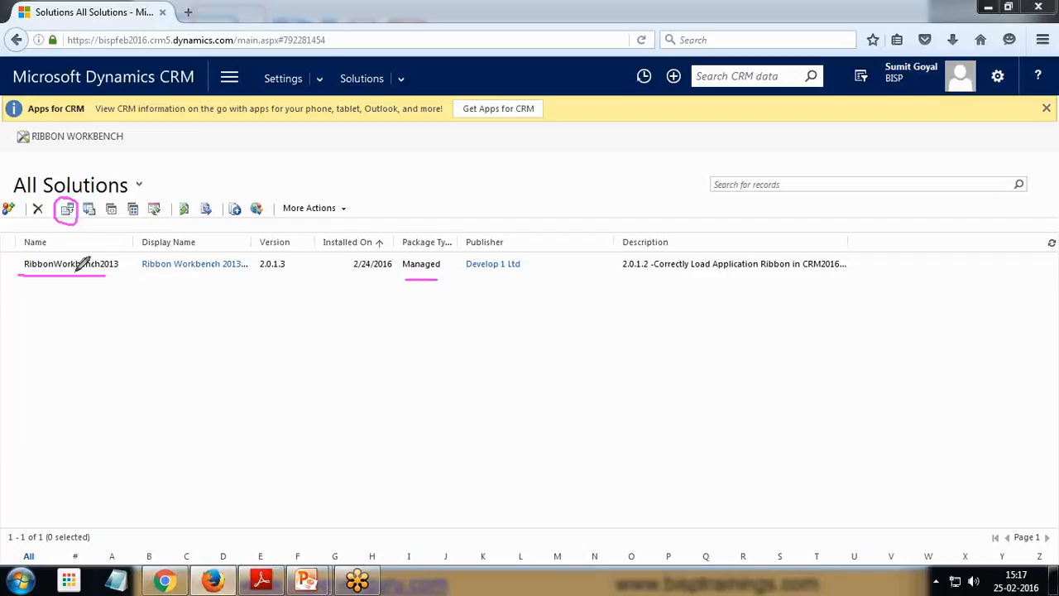
pyautogui.press('Escape')
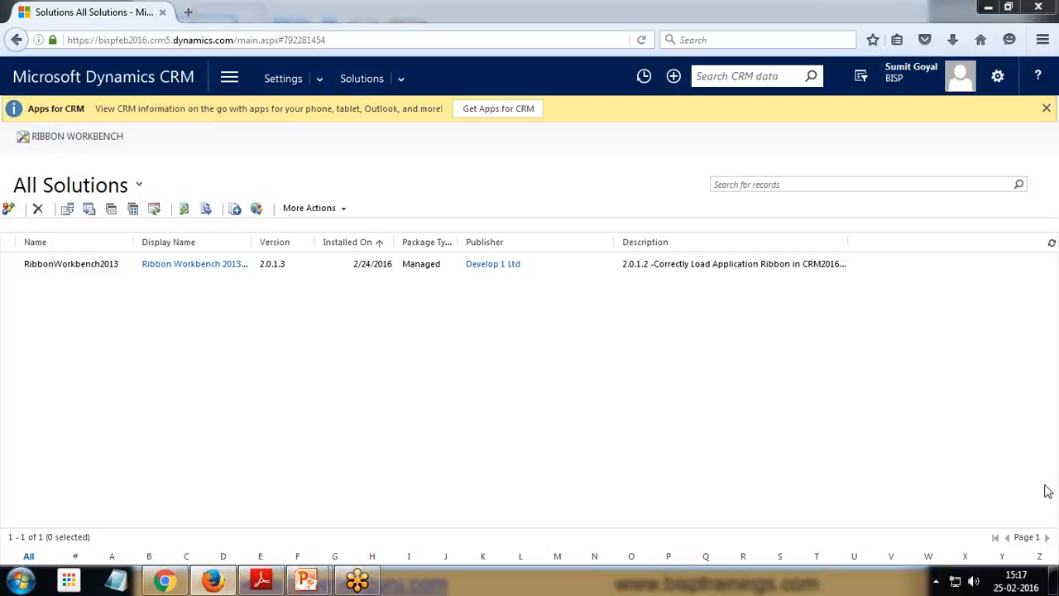
pyautogui.click(1011, 185)
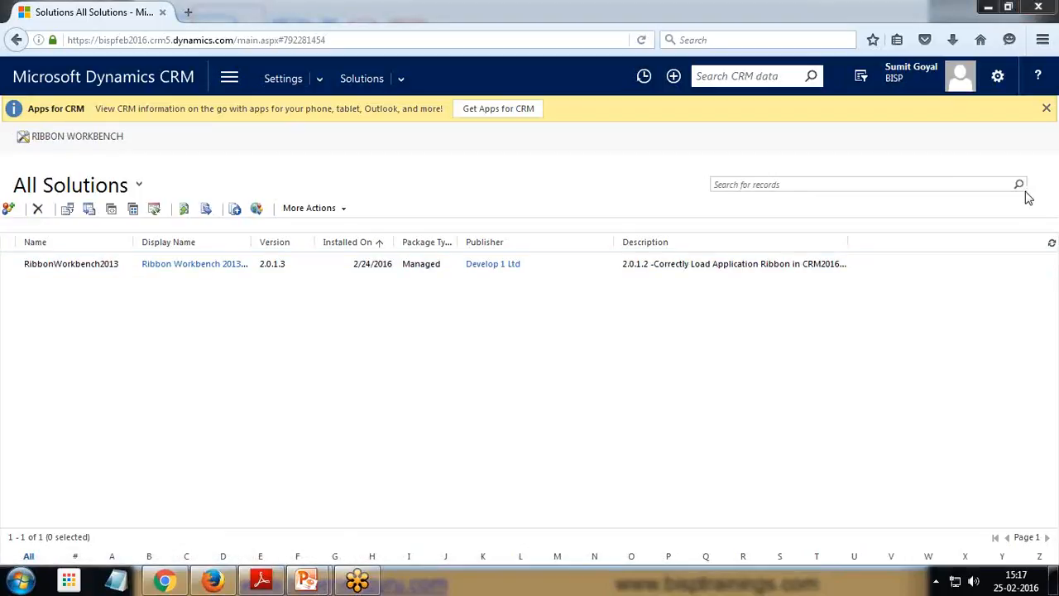
# Step: Create and save a new solution named LeadModifySolution with Default Publisher for bispfeb2016 and version 6.0.1
pyautogui.click(8, 210)
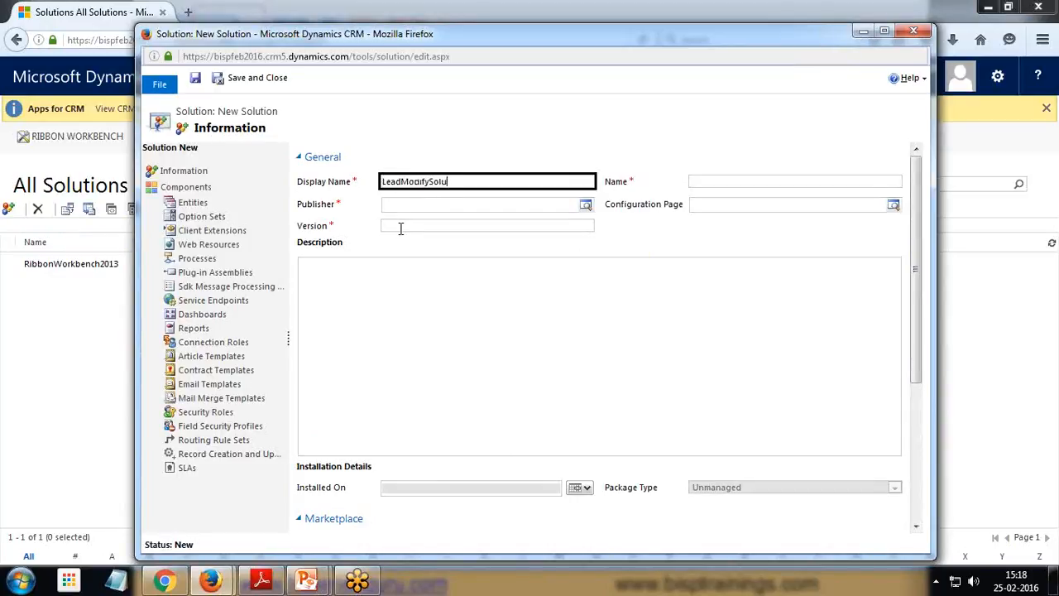
pyautogui.press('Tab')
pyautogui.press('Tab')
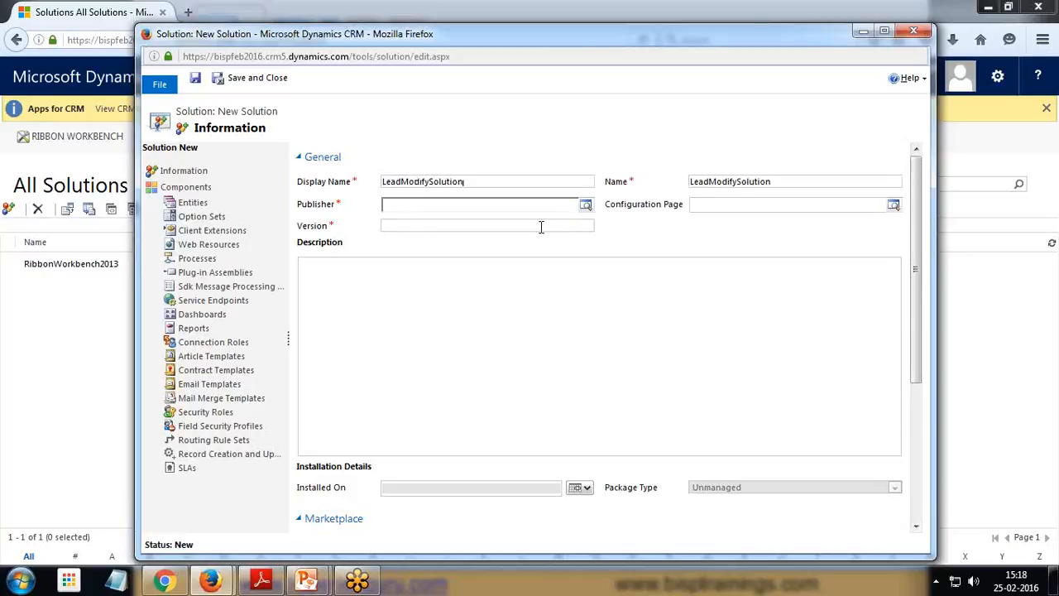
pyautogui.click(586, 206)
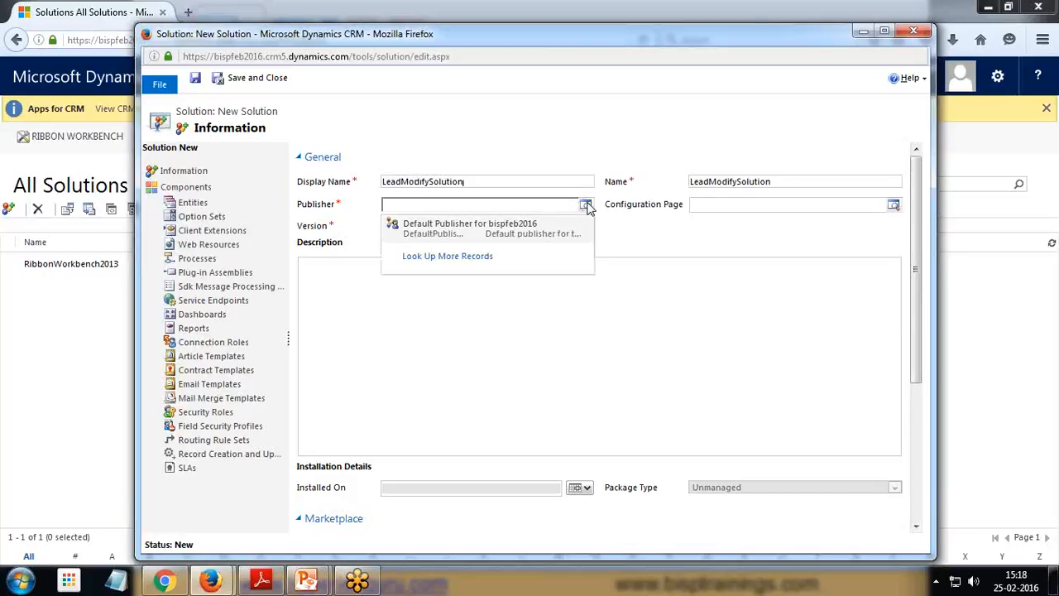
pyautogui.click(508, 235)
pyautogui.click(488, 225)
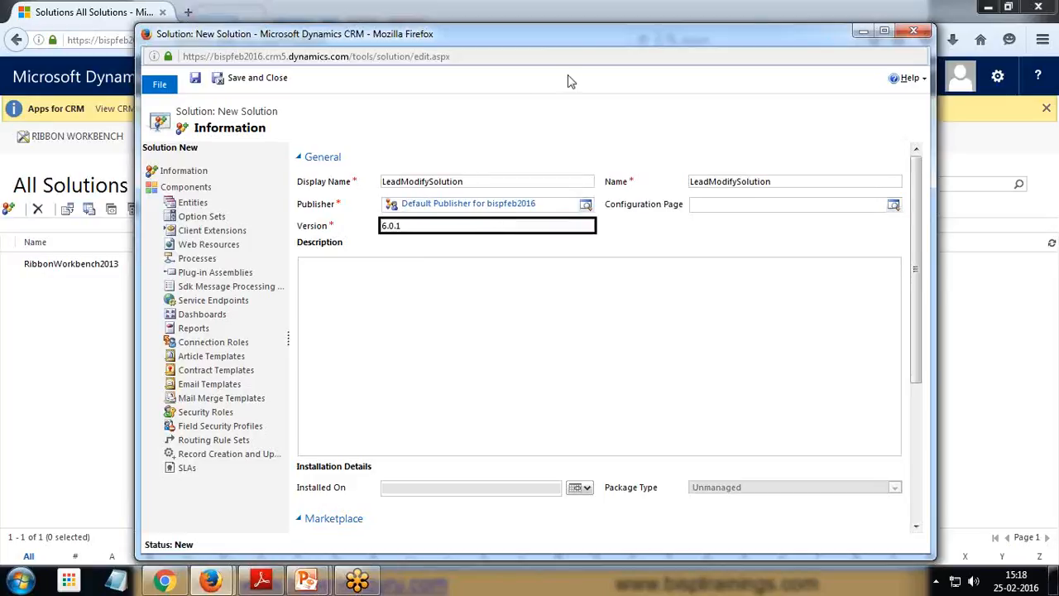
pyautogui.click(195, 78)
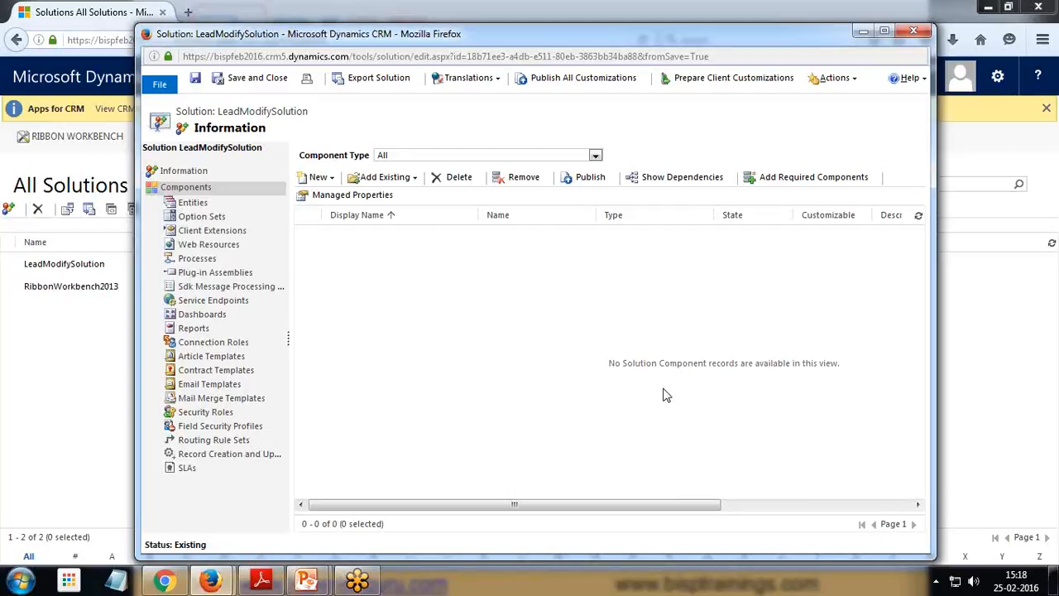
# Step: Choose the existing Lead entity as a component to add to LeadModifySolution
pyautogui.click(412, 179)
pyautogui.click(387, 204)
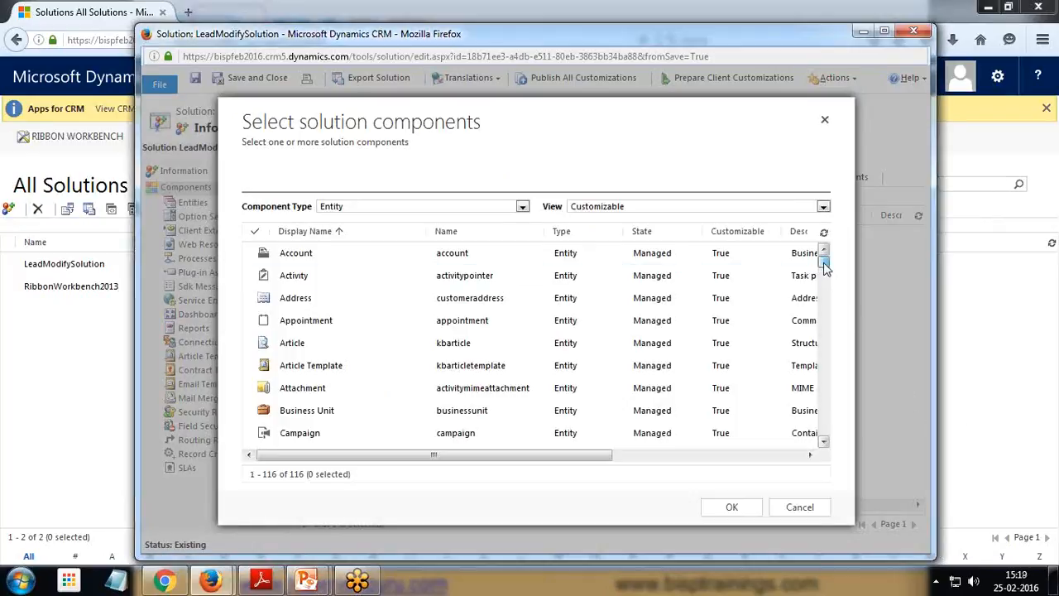
pyautogui.moveTo(824, 267); pyautogui.dragTo(823, 337)
pyautogui.click(248, 323)
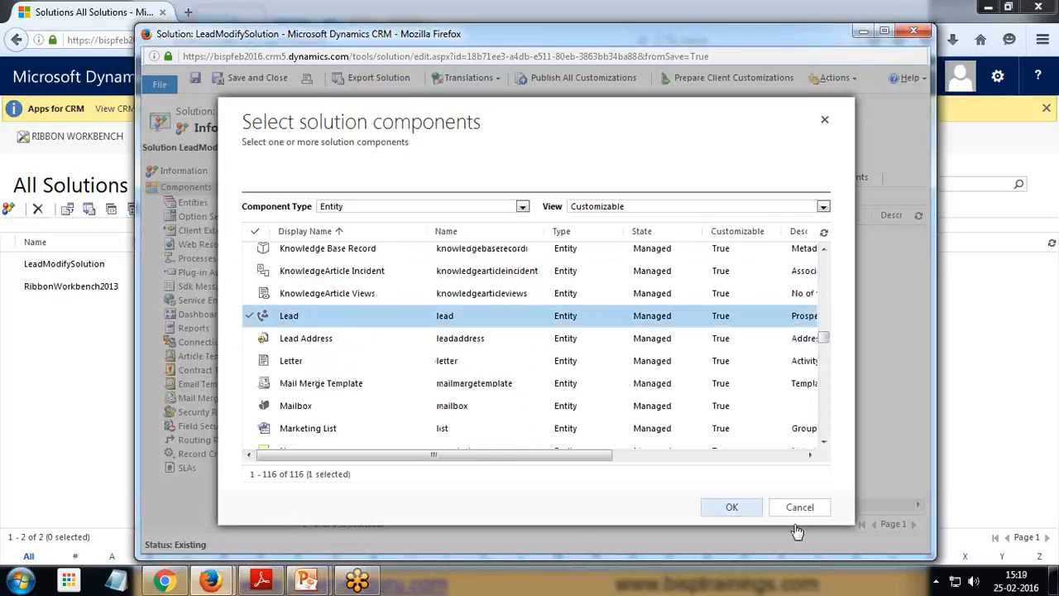
pyautogui.click(731, 505)
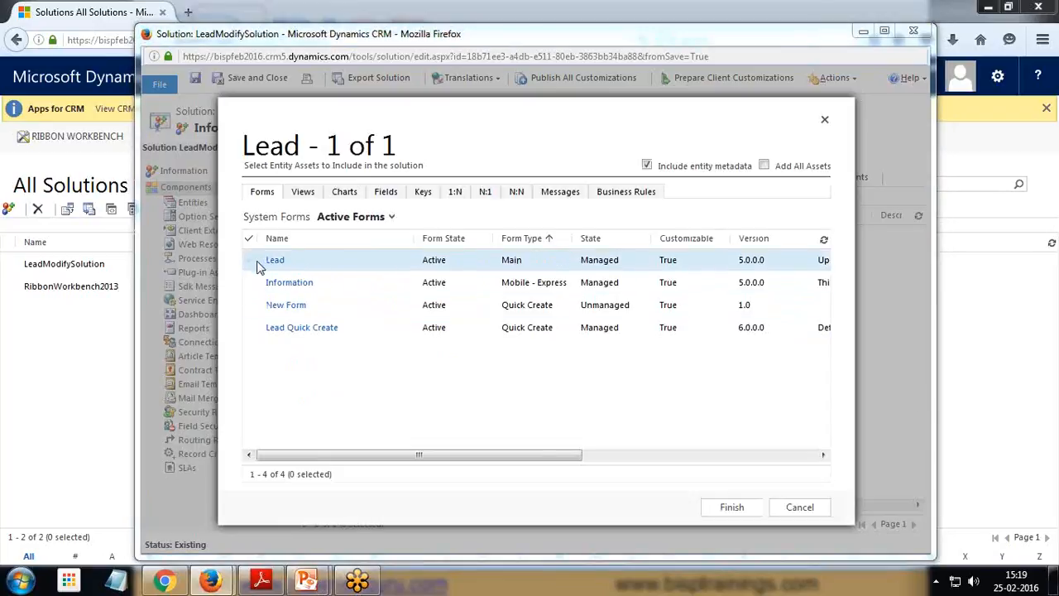
# Step: Include the main Lead form with the entity and finish adding it without the missing required components
pyautogui.click(249, 260)
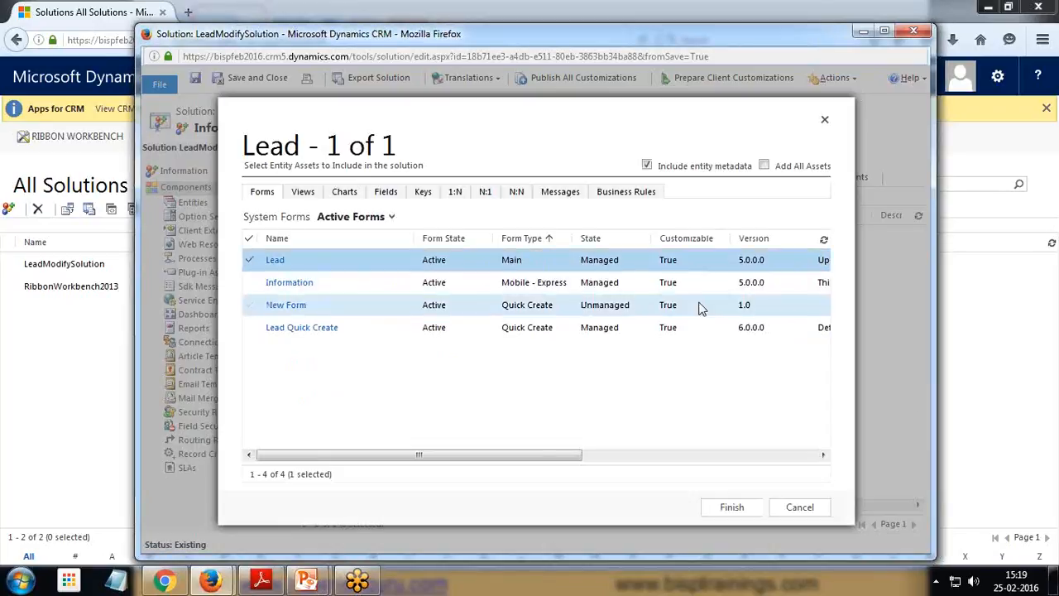
pyautogui.click(732, 508)
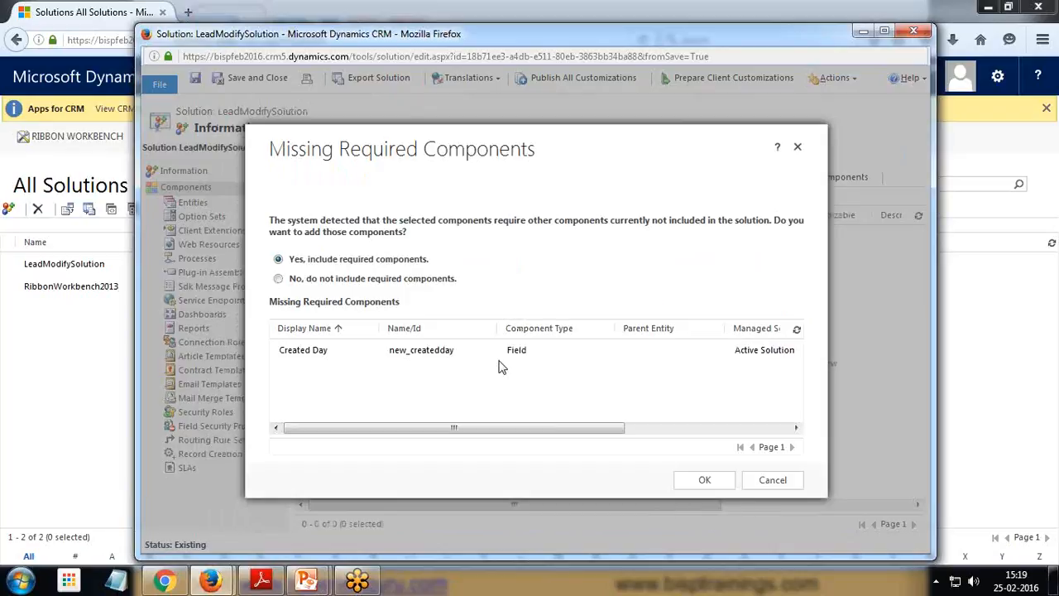
pyautogui.click(278, 280)
pyautogui.click(705, 481)
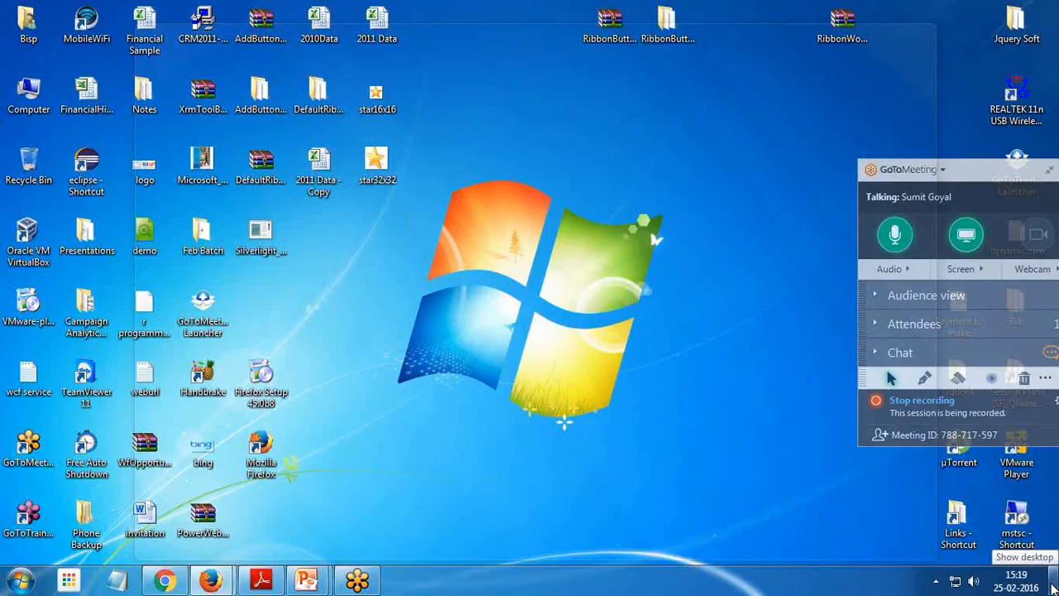
# Step: Look at the star16x16 and star32x32 image files on the desktop
pyautogui.click(1052, 586)
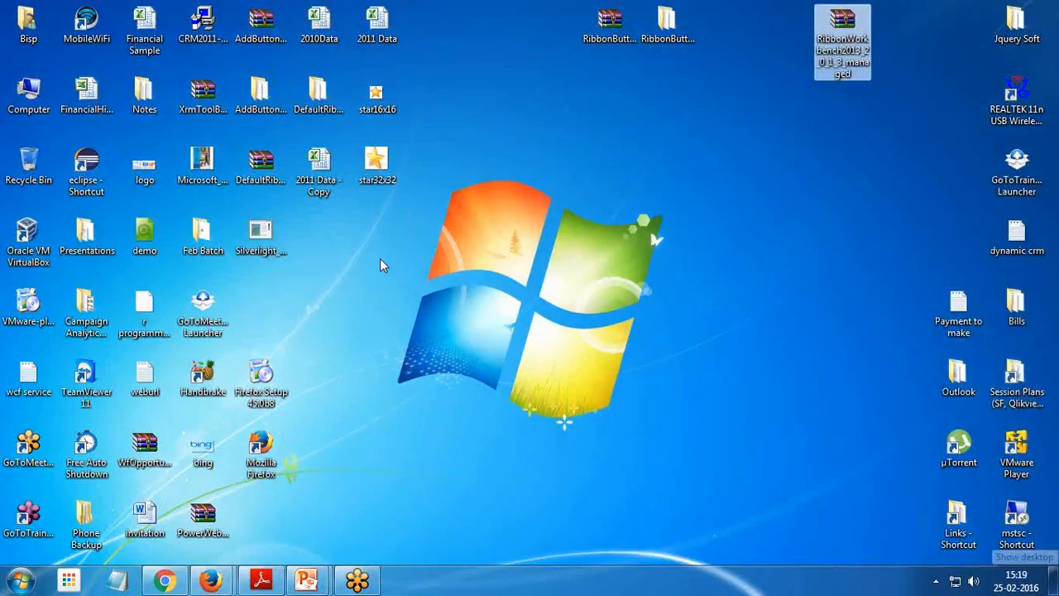
pyautogui.doubleClick(375, 95)
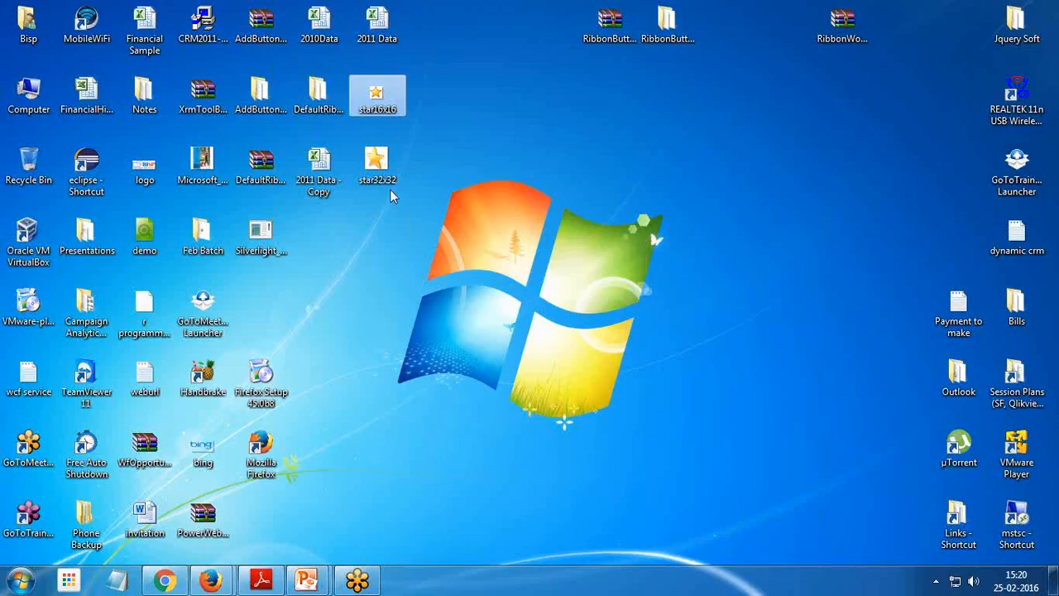
pyautogui.click(380, 178)
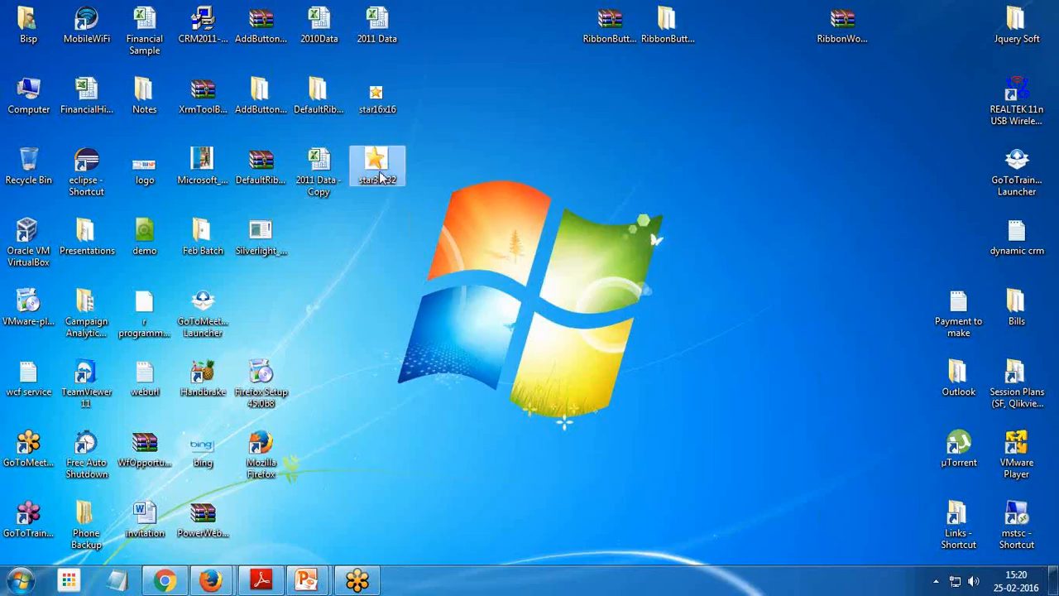
pyautogui.doubleClick(380, 178)
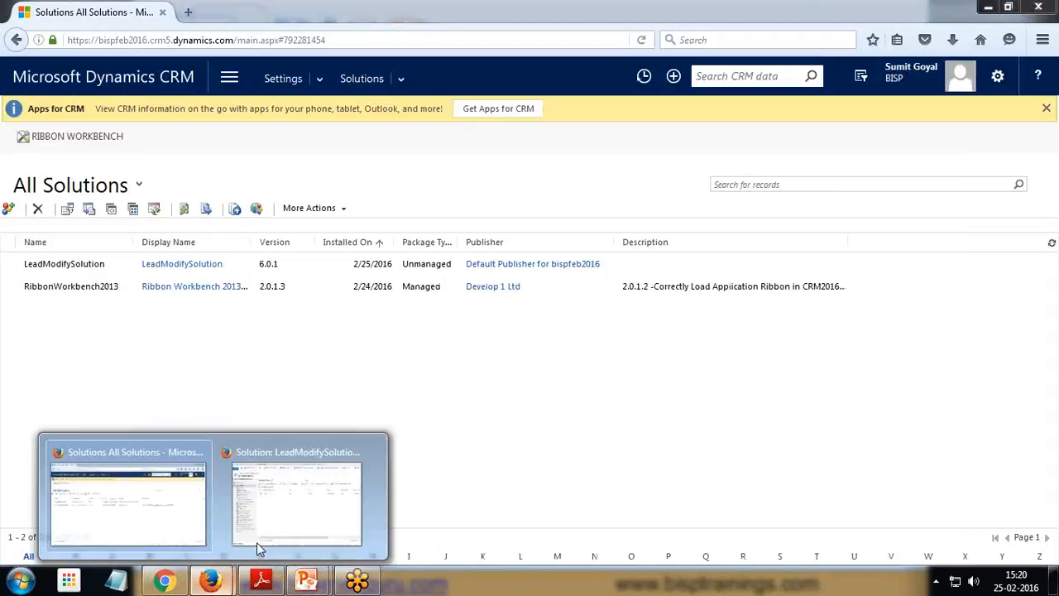
# Step: Return to the LeadModifySolution window in Firefox and start a new web resource in the solution
pyautogui.click(259, 546)
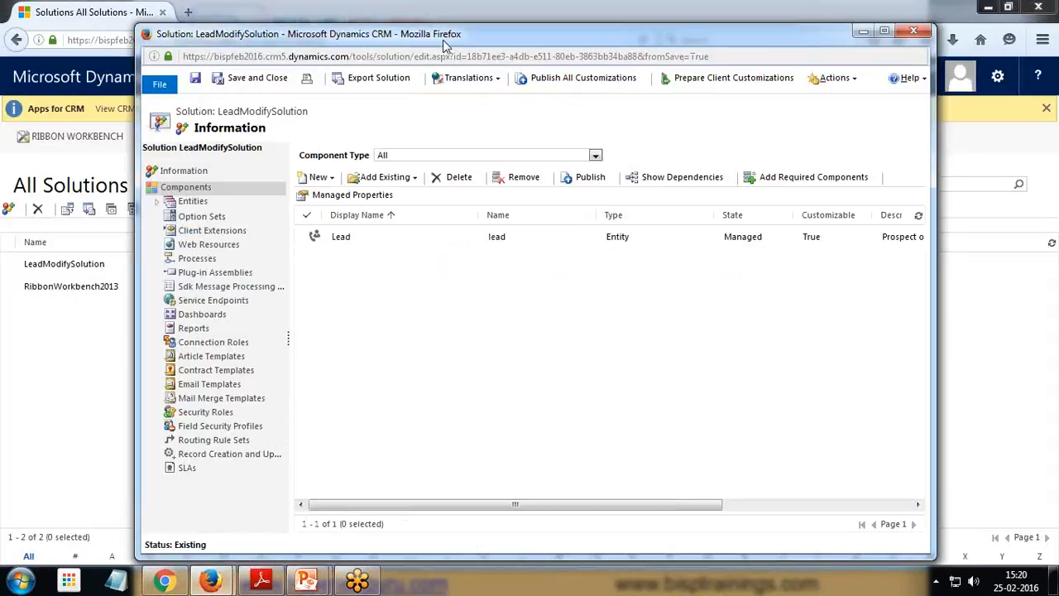
pyautogui.moveTo(440, 41); pyautogui.dragTo(394, 32)
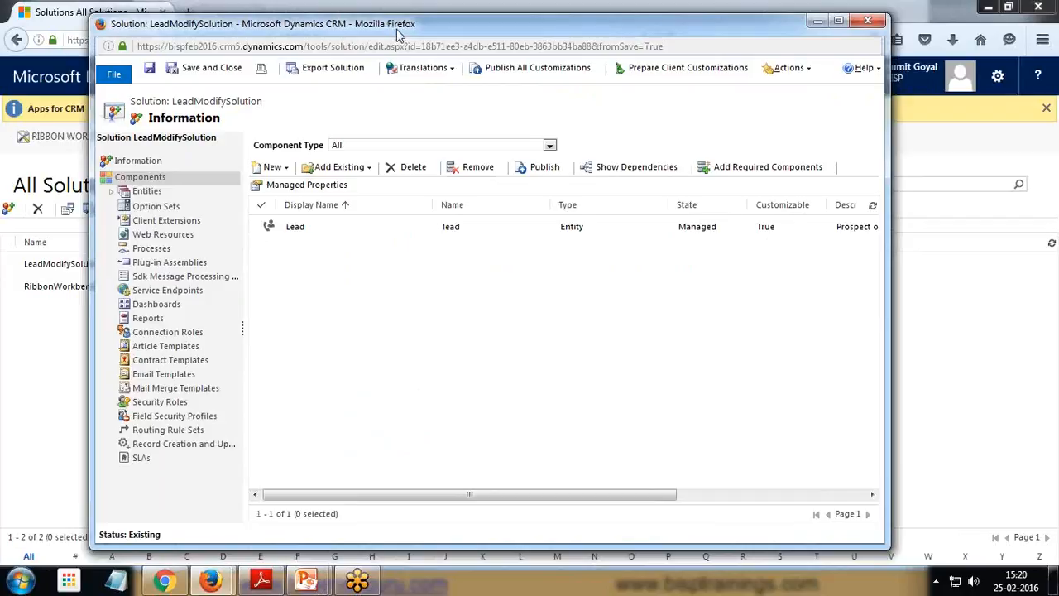
pyautogui.click(369, 168)
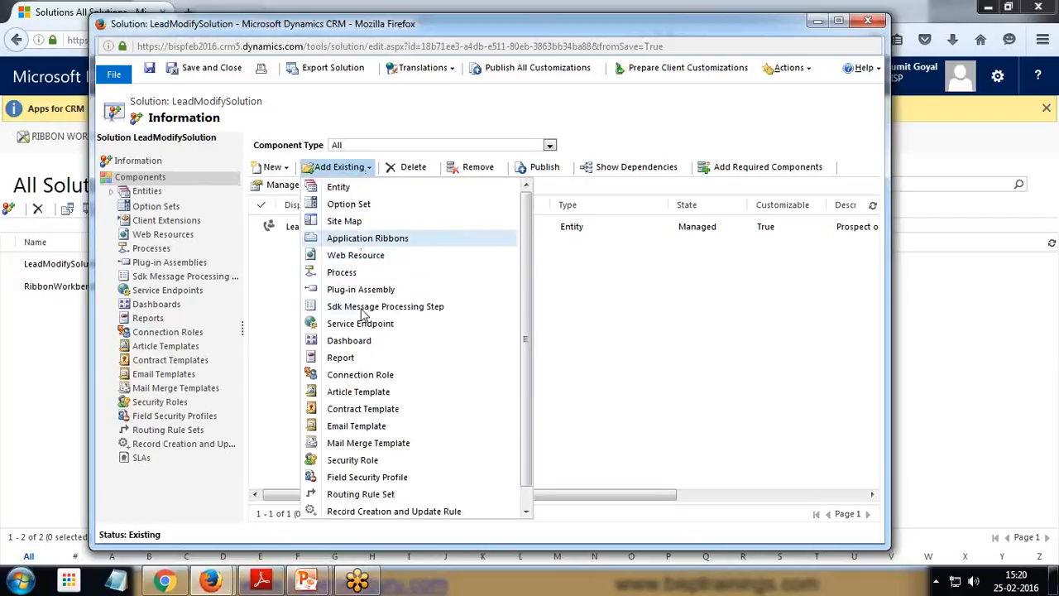
pyautogui.click(285, 168)
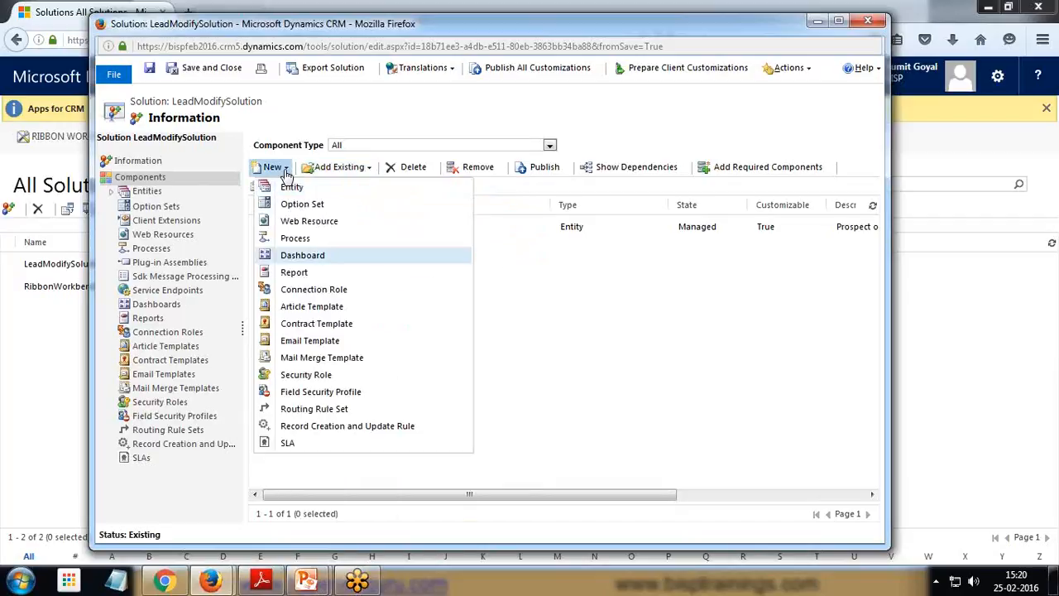
pyautogui.click(304, 221)
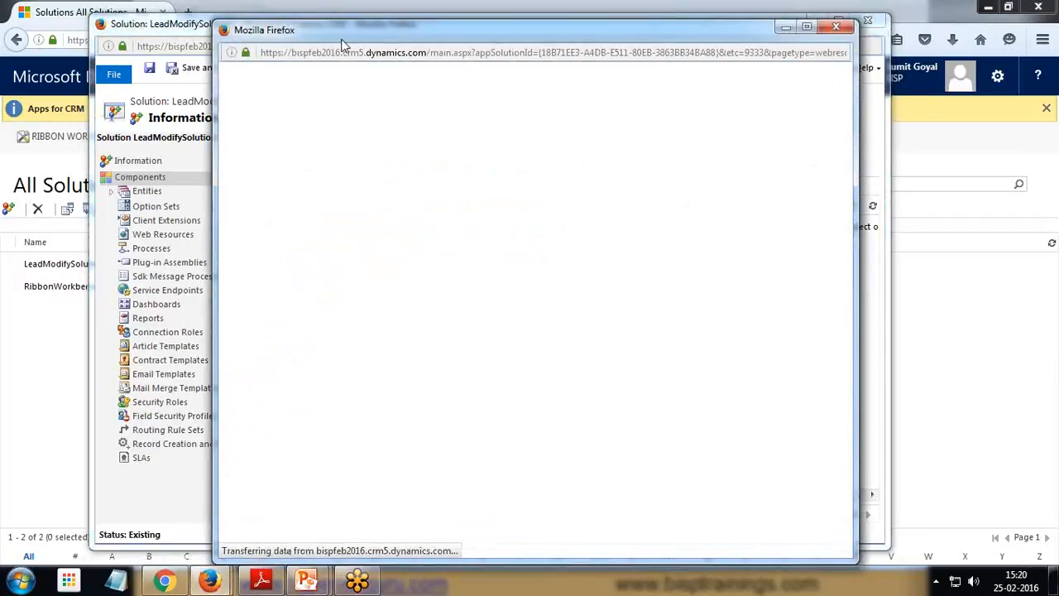
pyautogui.moveTo(342, 43); pyautogui.dragTo(309, 28)
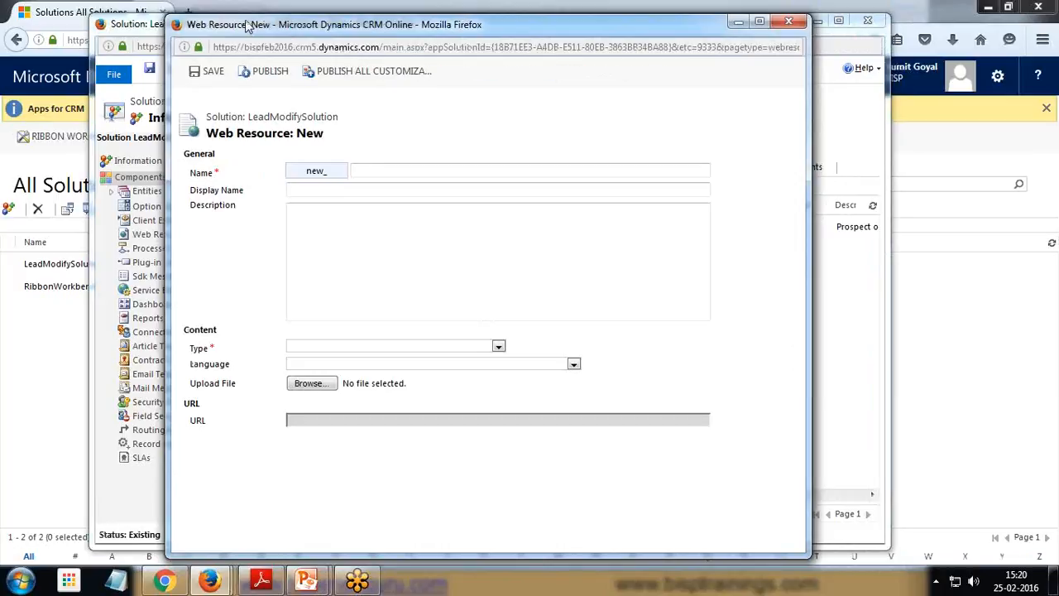
# Step: Name the new web resource star16x16 and fill in its display name
pyautogui.click(416, 172)
pyautogui.write('st')
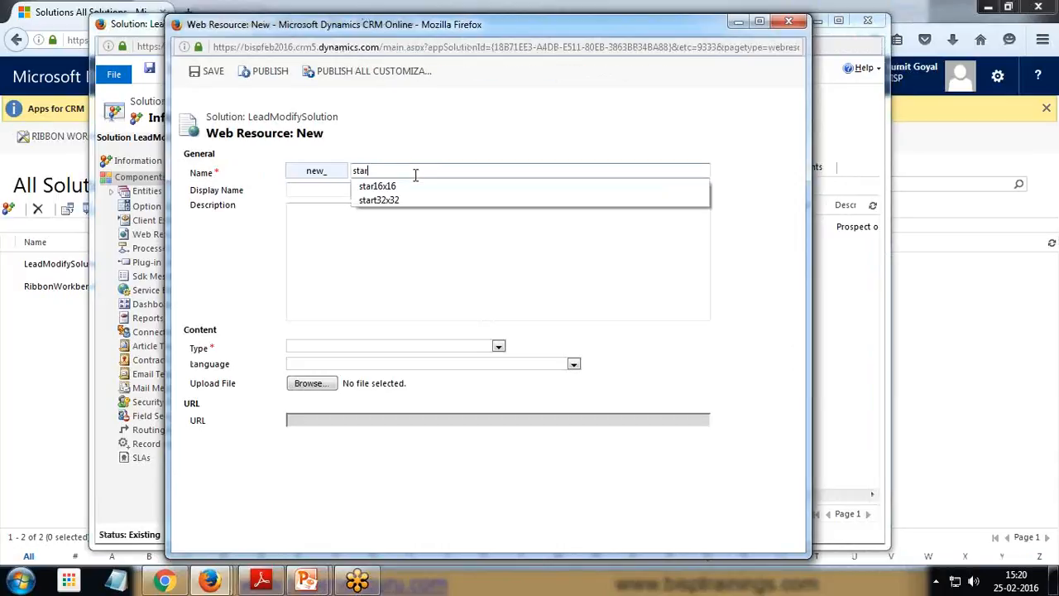
pyautogui.write('ar')
pyautogui.press('Down')
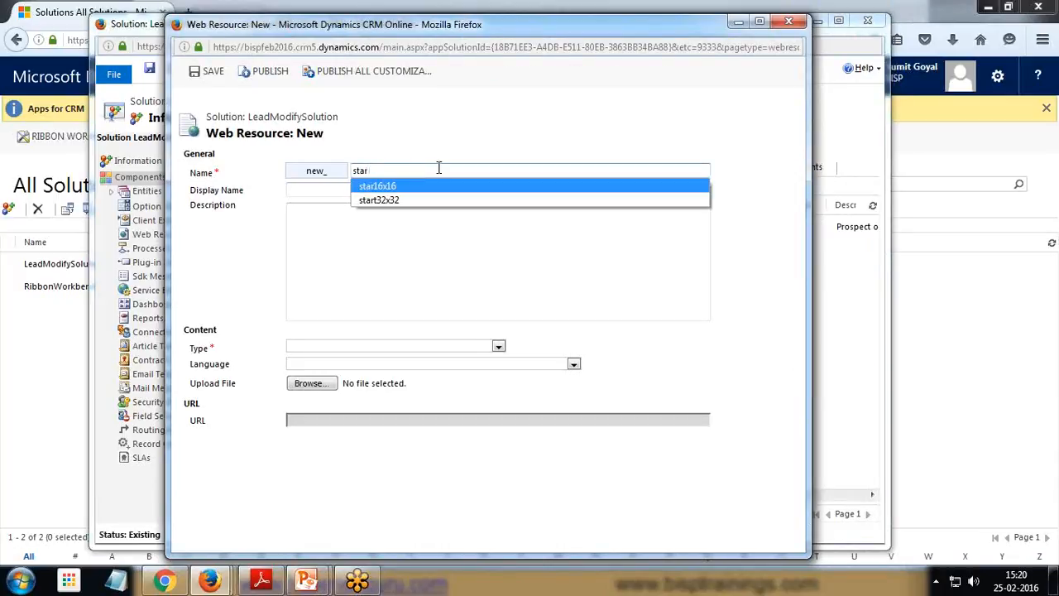
pyautogui.click(374, 190)
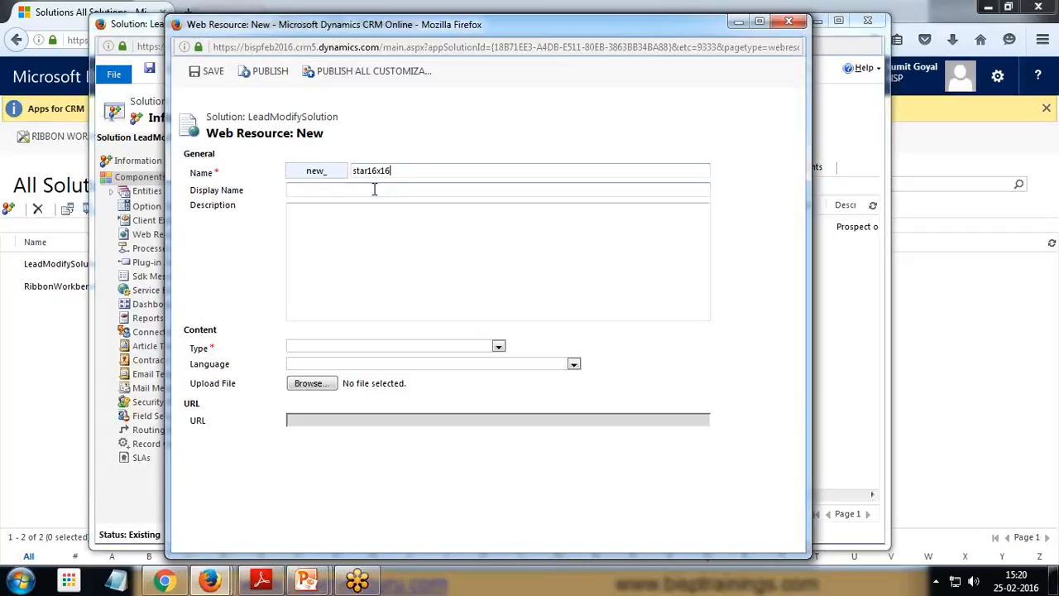
pyautogui.write('sta')
pyautogui.press('Down')
pyautogui.click(314, 208)
# Step: Set the web resource's type to PNG format, upload the star16x16 image from the desktop, and save and close it
pyautogui.click(311, 407)
pyautogui.click(309, 383)
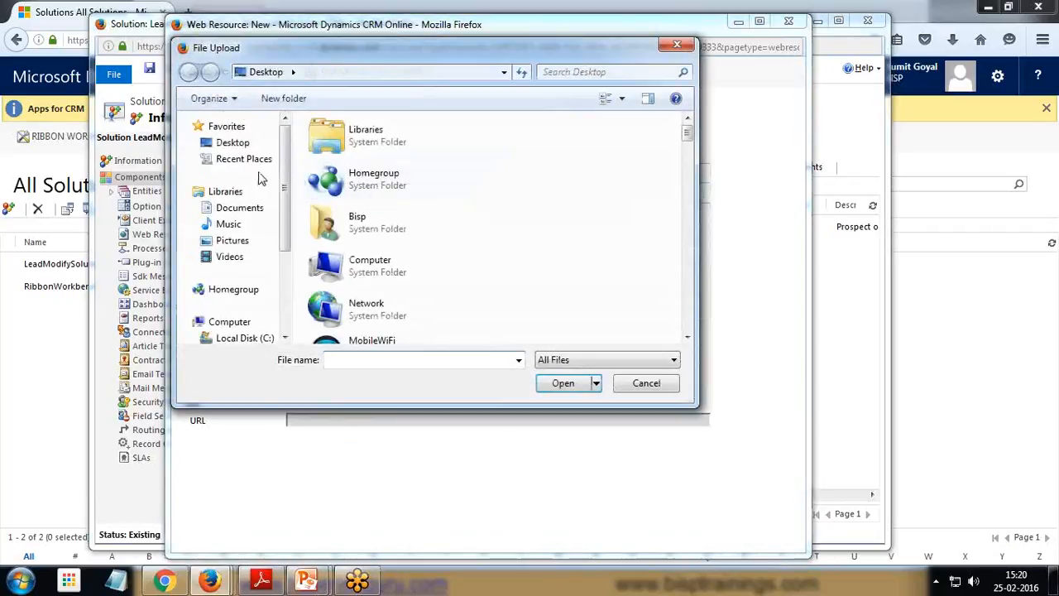
pyautogui.scroll(-10, 350, 249)
pyautogui.click(354, 215)
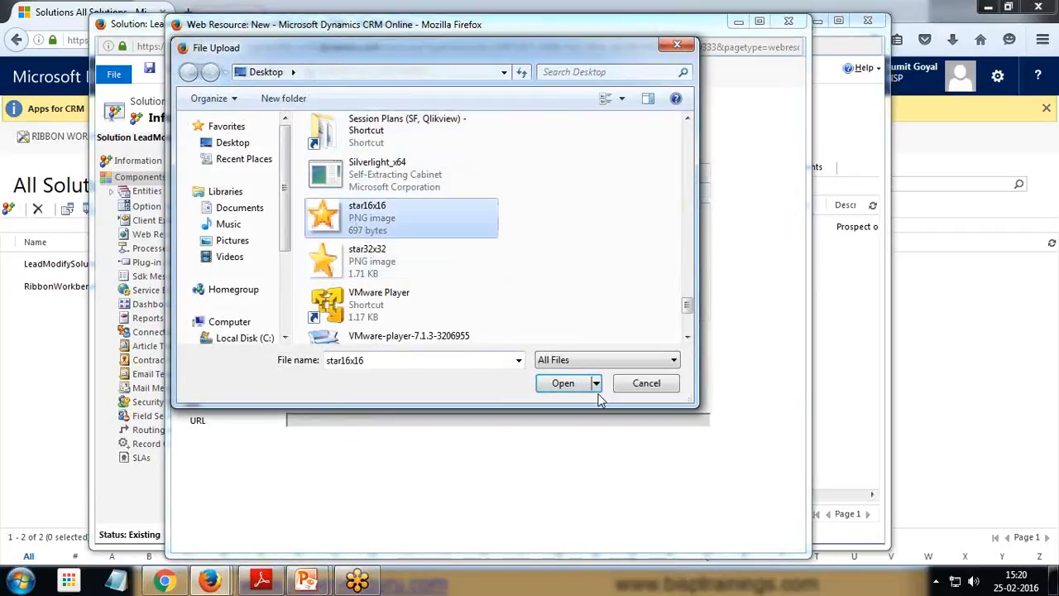
pyautogui.click(564, 383)
pyautogui.click(209, 73)
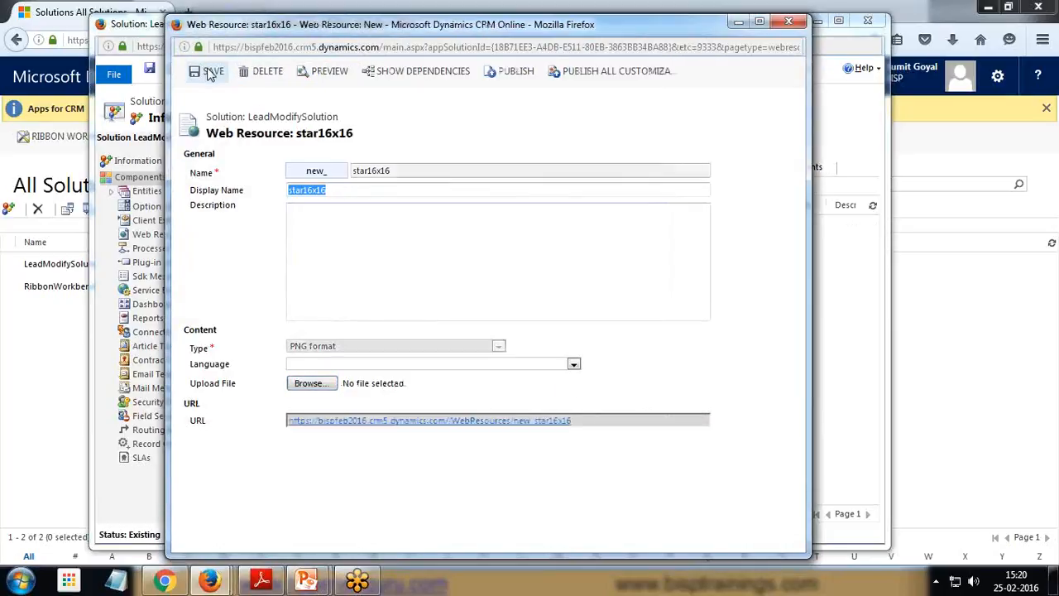
pyautogui.click(788, 21)
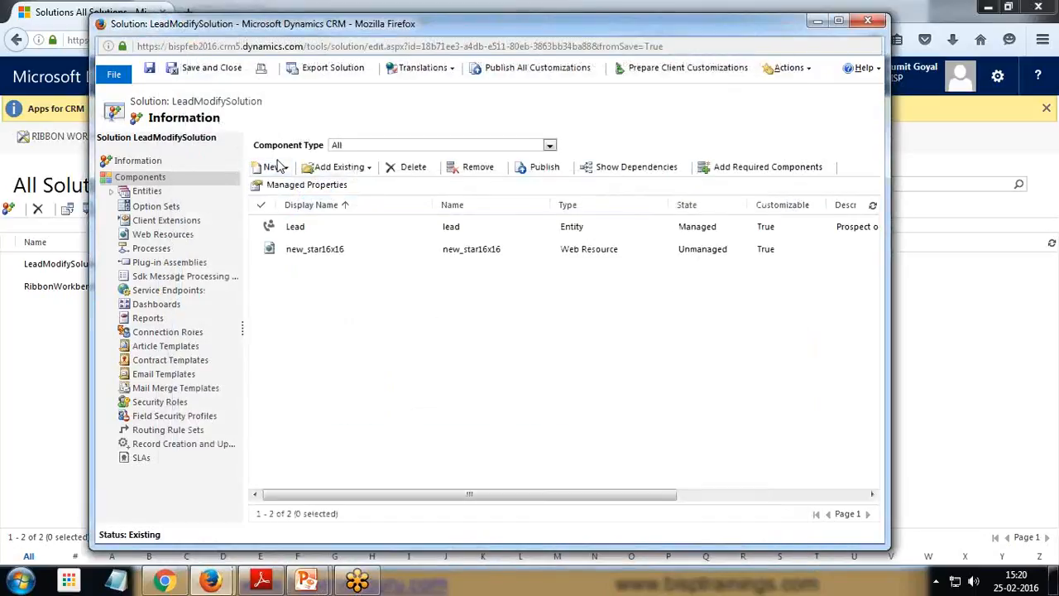
# Step: Create another web resource in the solution, named start32x32 with the display name Start32X32
pyautogui.click(273, 166)
pyautogui.click(291, 222)
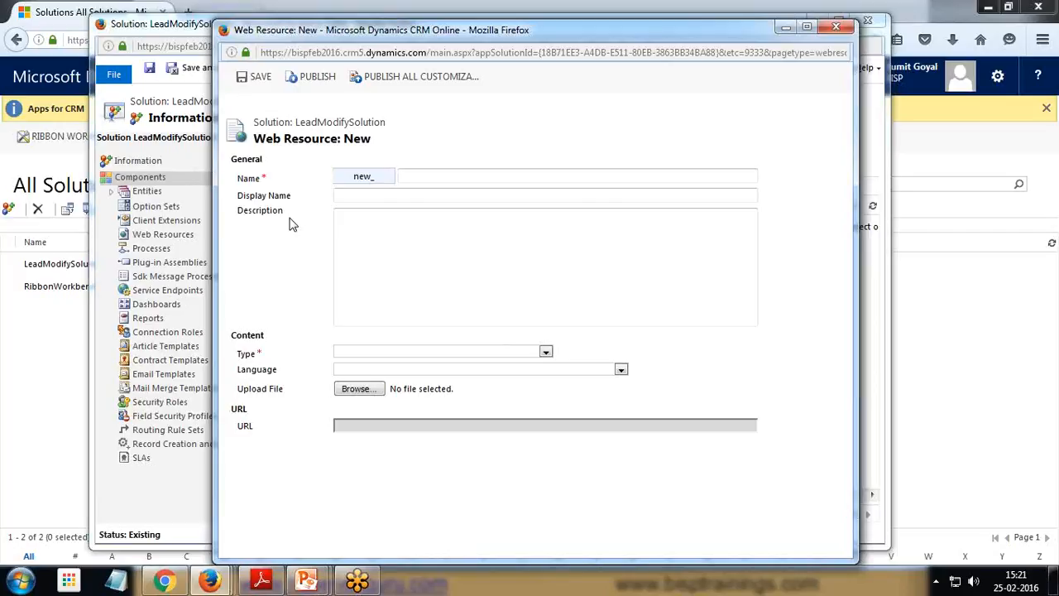
pyautogui.click(446, 176)
pyautogui.write('sta')
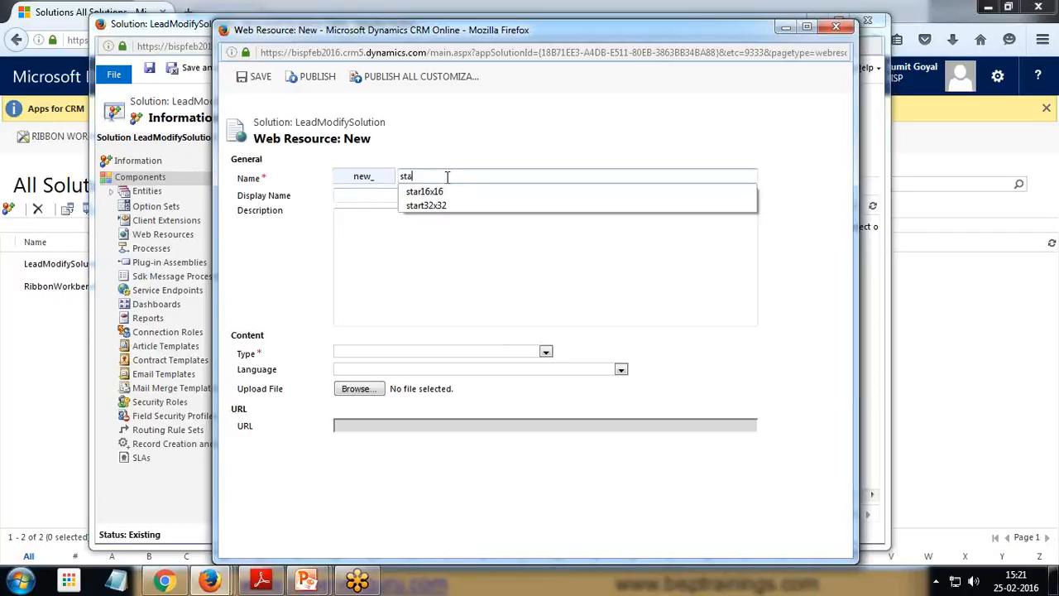
pyautogui.click(431, 203)
pyautogui.click(423, 195)
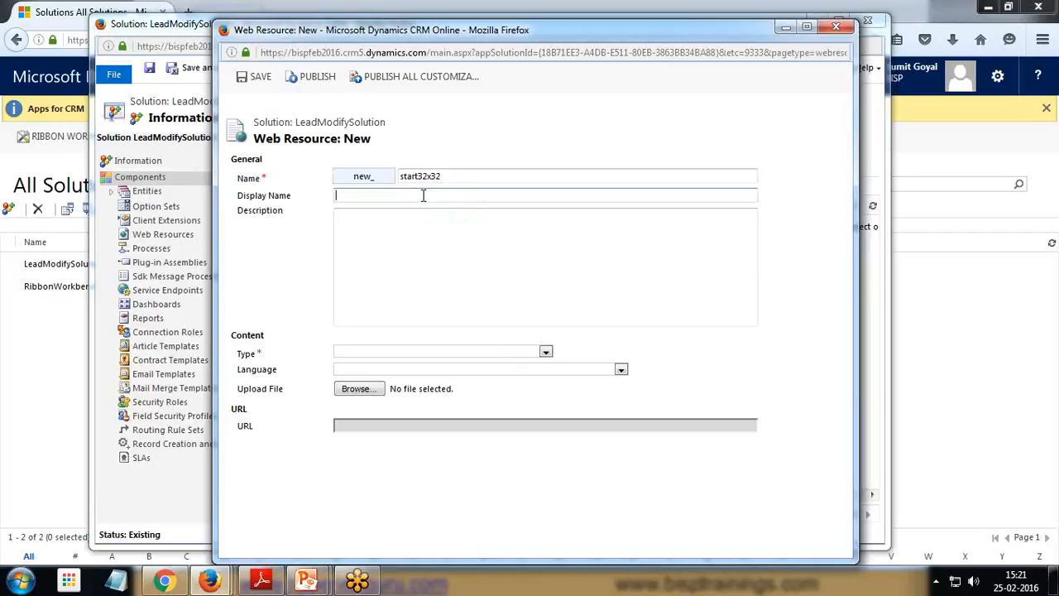
pyautogui.write('sta')
pyautogui.click(397, 228)
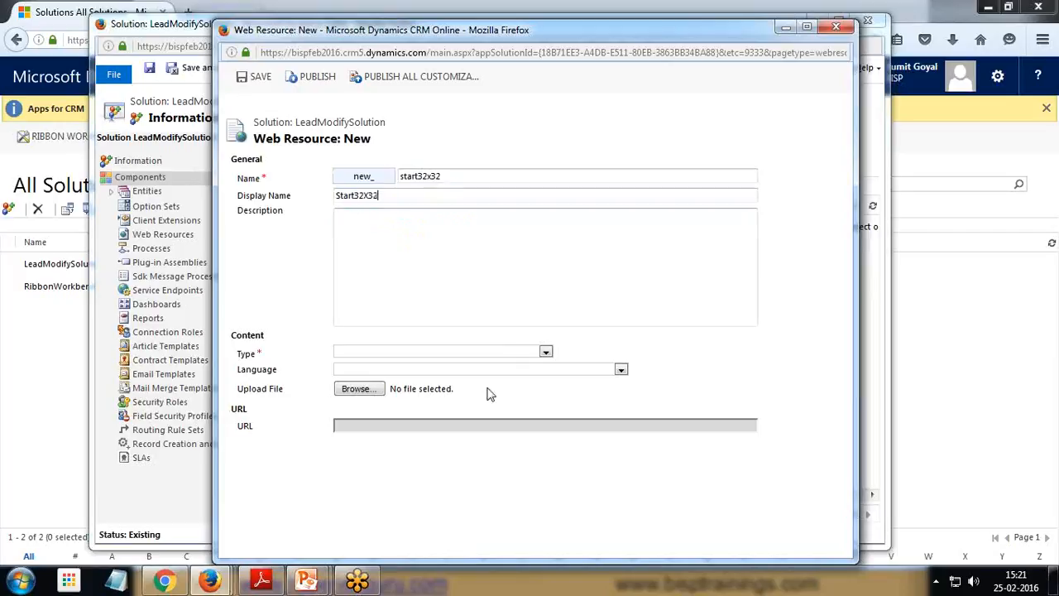
# Step: Set the type to PNG format, upload the star32x32 image from the desktop, and save and close the web resource
pyautogui.click(545, 353)
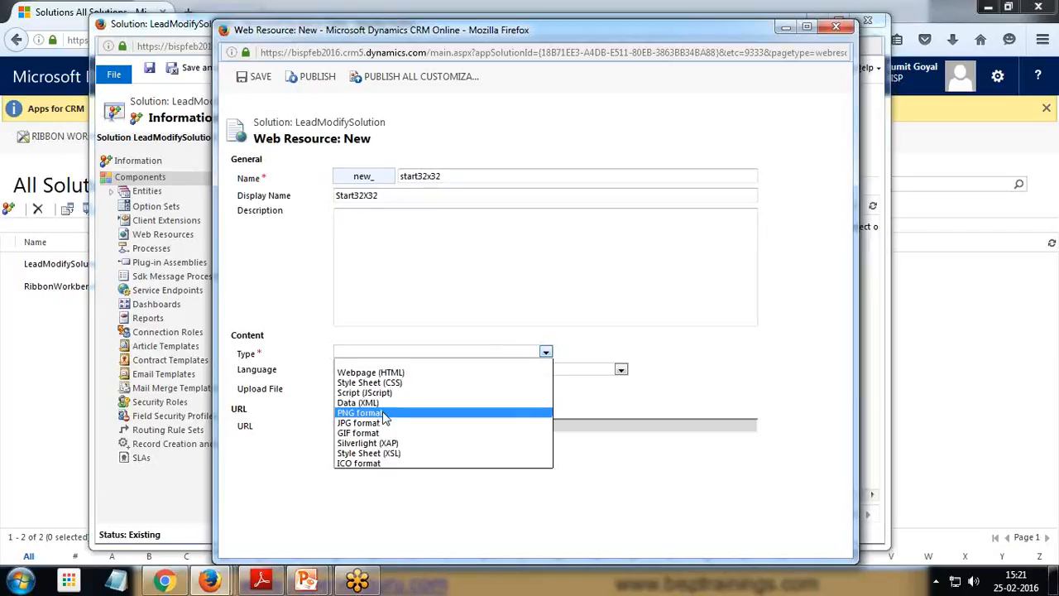
pyautogui.click(385, 407)
pyautogui.click(358, 388)
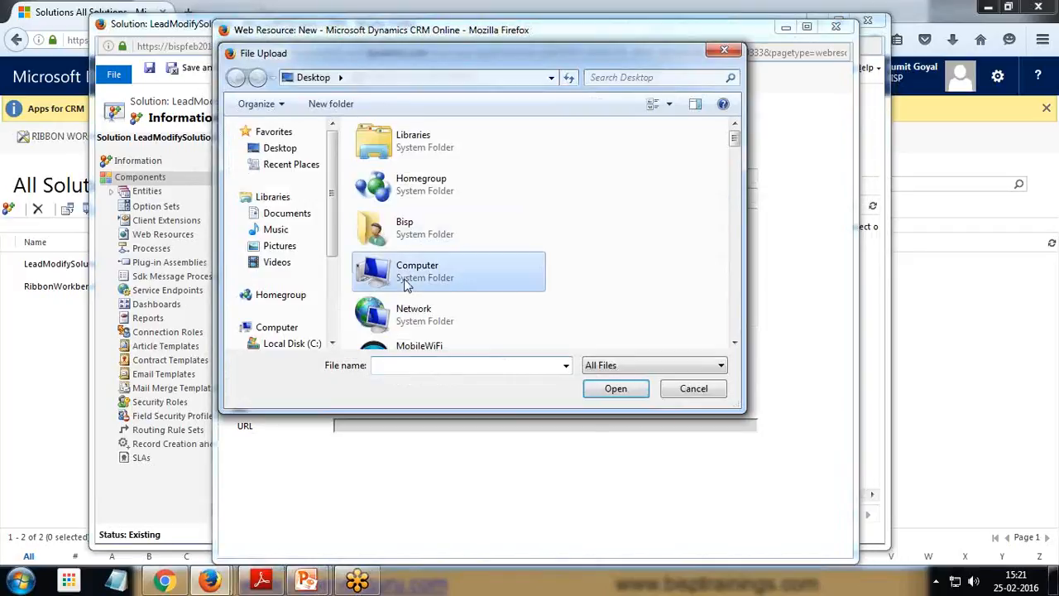
pyautogui.scroll(-5, 406, 284)
pyautogui.press('t')
pyautogui.click(404, 247)
pyautogui.click(412, 273)
pyautogui.click(621, 395)
pyautogui.click(246, 83)
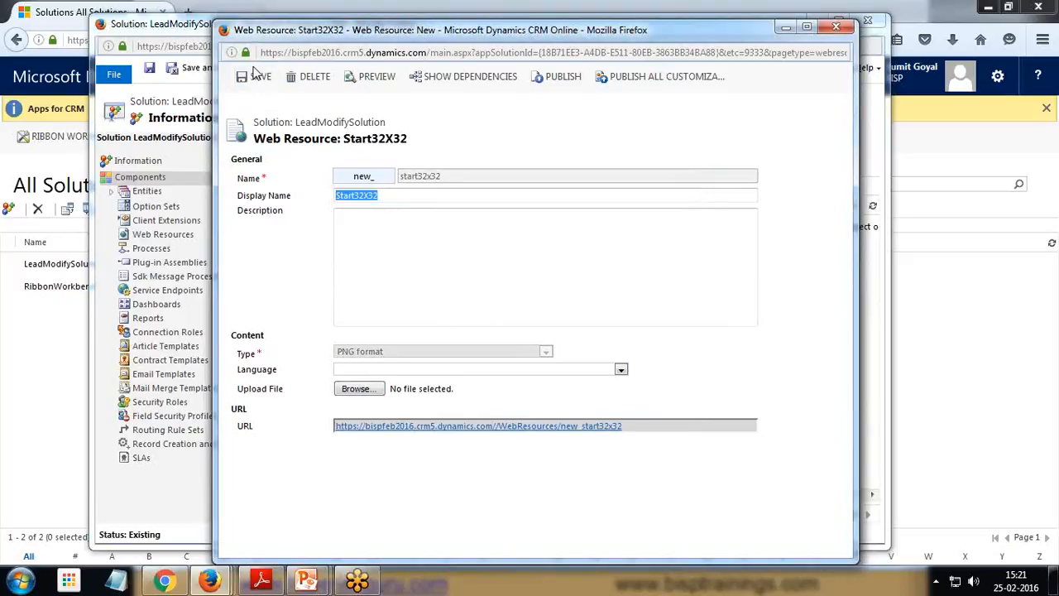
pyautogui.click(836, 28)
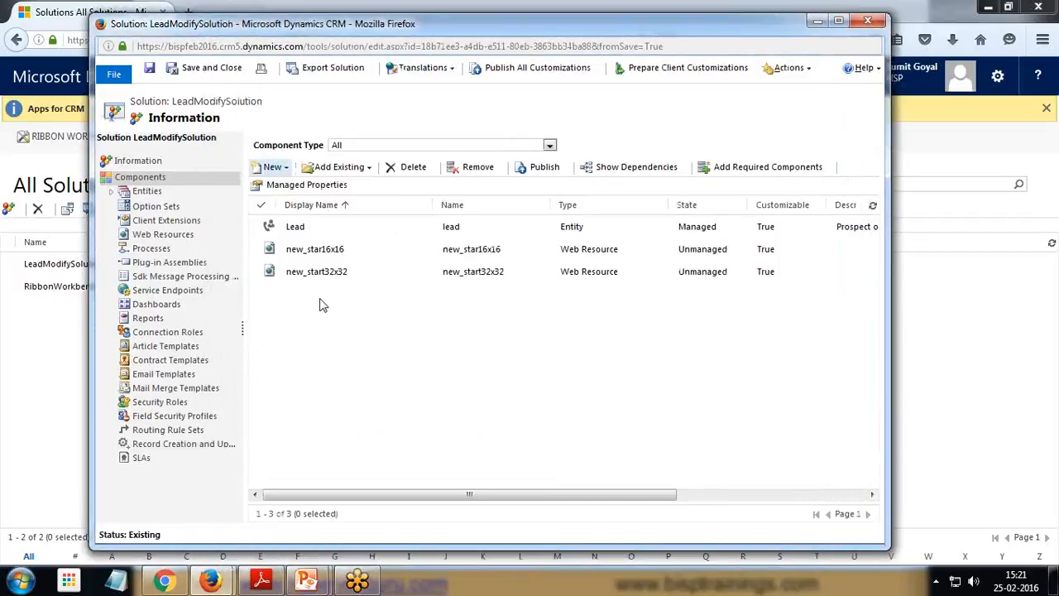
# Step: Create a third web resource in the solution with JSLibraryFunction as both name and display name
pyautogui.click(285, 168)
pyautogui.click(313, 224)
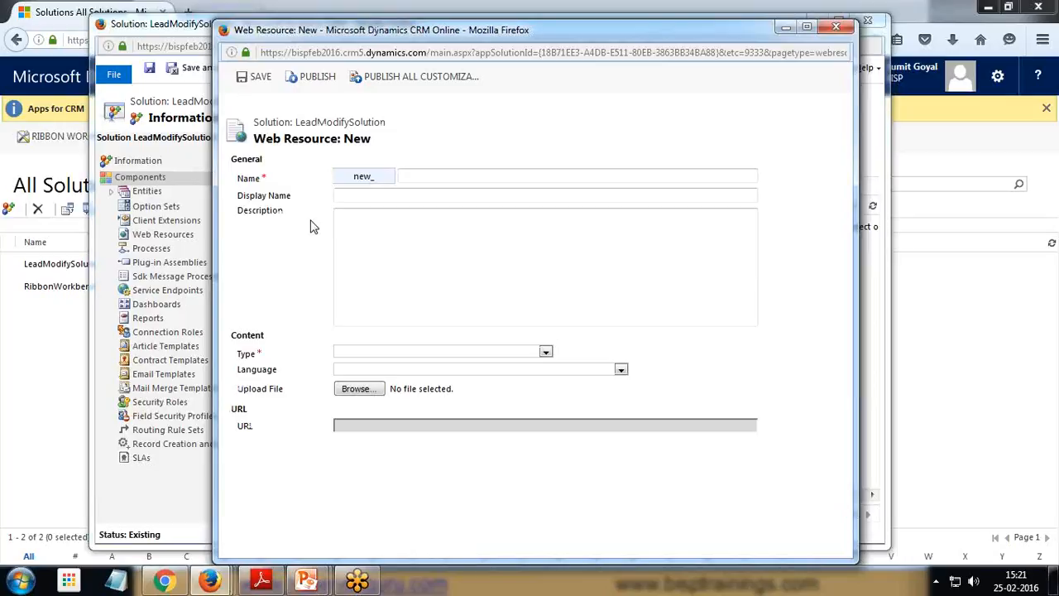
pyautogui.click(405, 176)
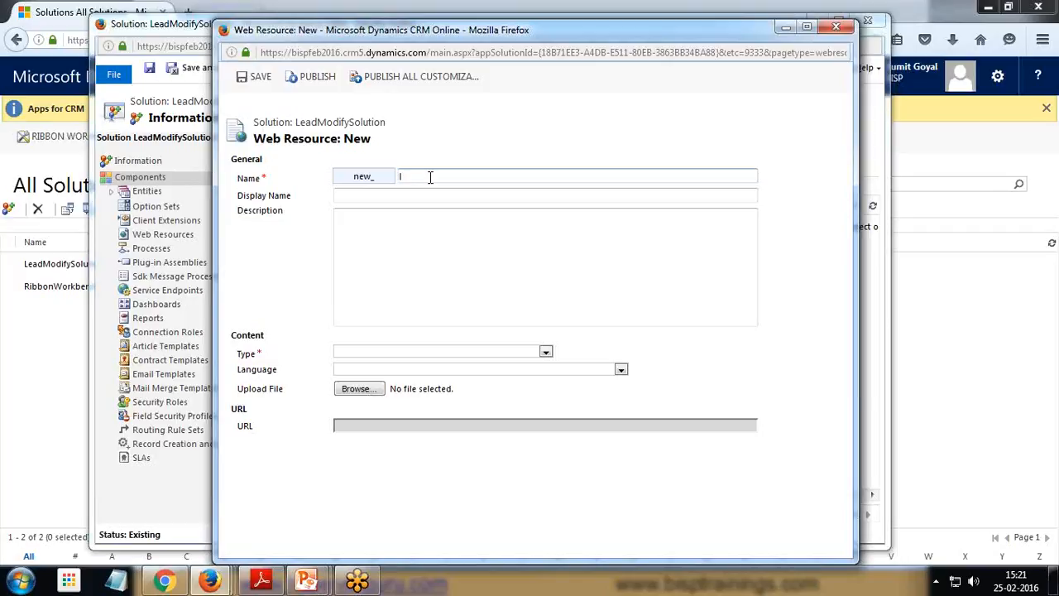
pyautogui.write('JS')
pyautogui.press('Down')
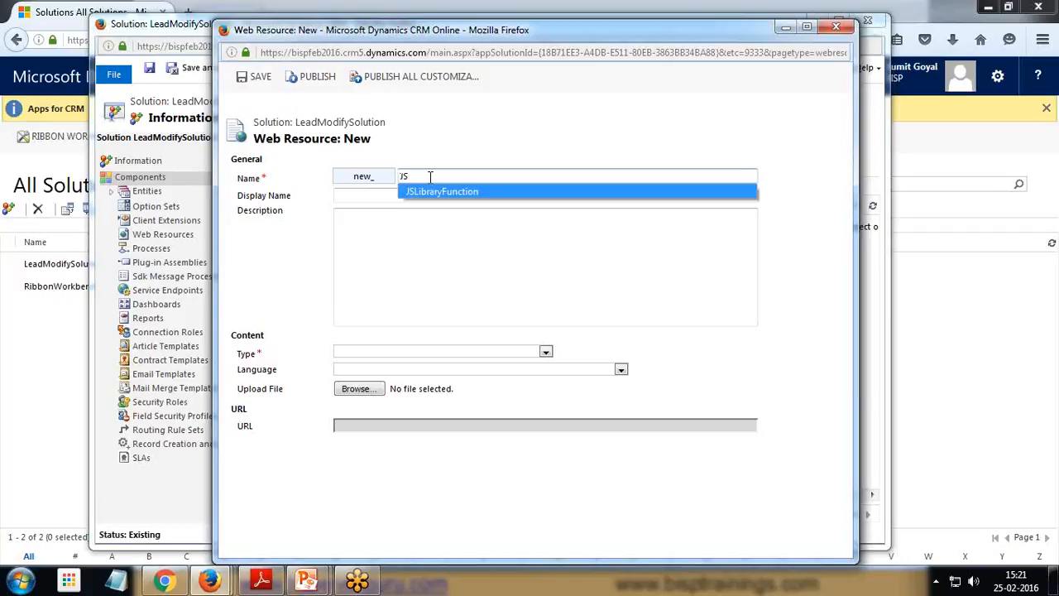
pyautogui.press('Tab')
pyautogui.write('J')
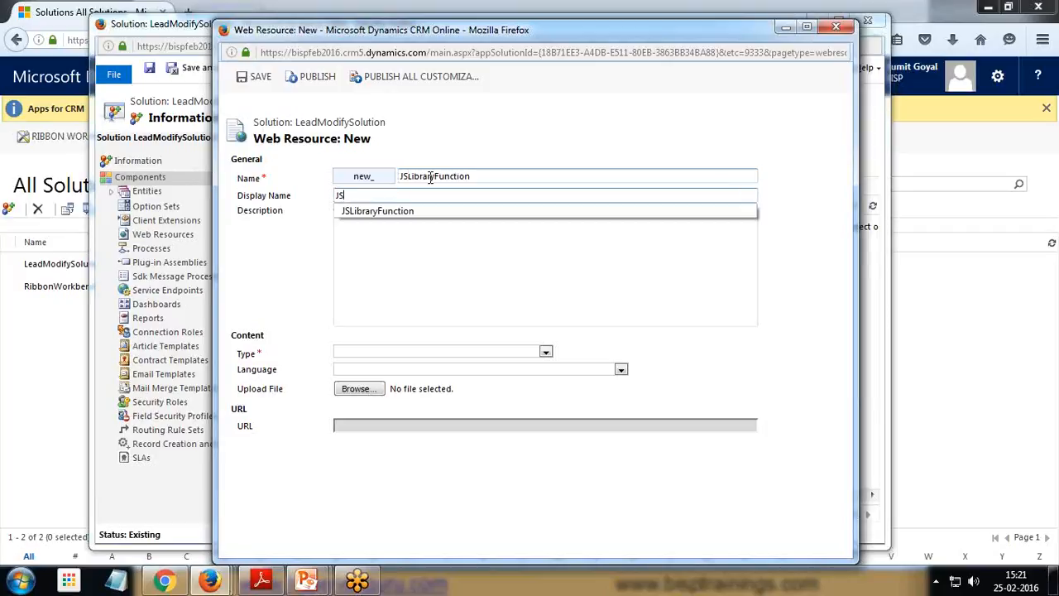
pyautogui.write('S')
pyautogui.press('Down')
pyautogui.click(409, 211)
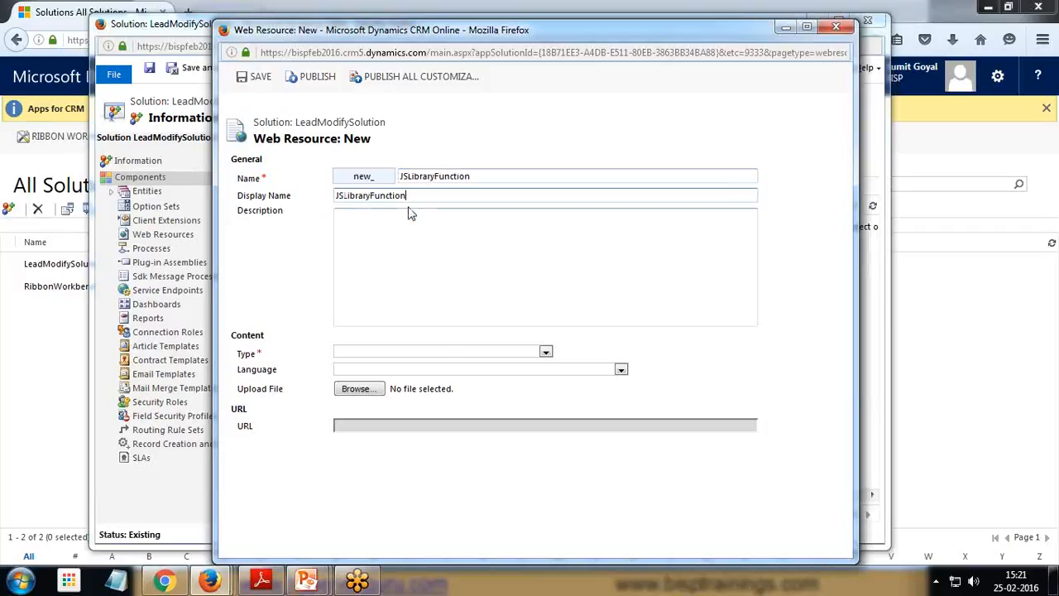
# Step: Set the web resource's type to Script (JScript) and its language to English
pyautogui.click(443, 352)
pyautogui.click(373, 393)
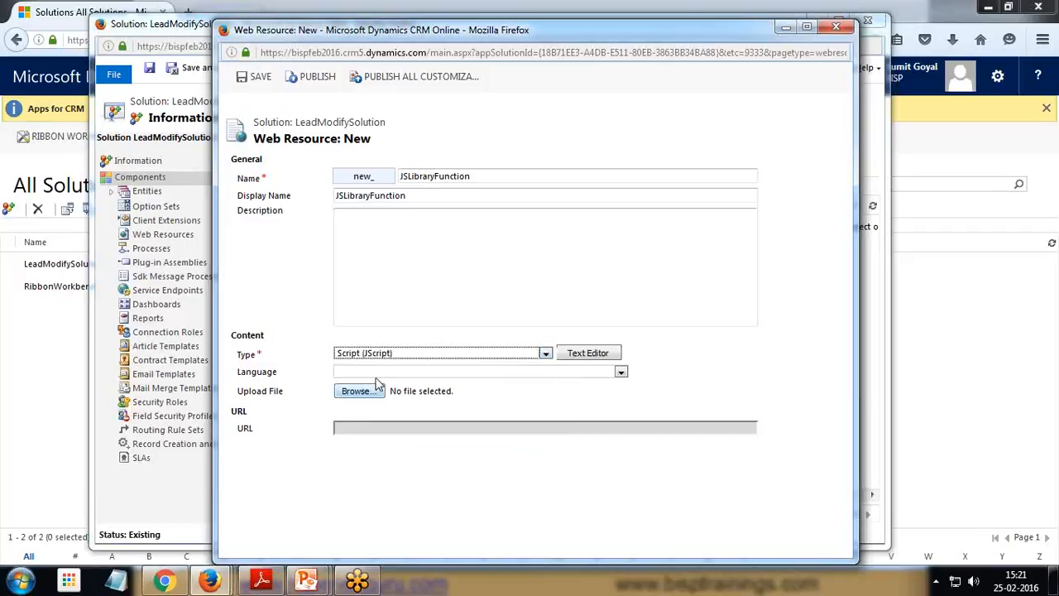
pyautogui.click(372, 371)
pyautogui.click(372, 392)
# Step: Open the script source for editing in an enlarged window and write an empty function testFunction() with its braces
pyautogui.click(581, 356)
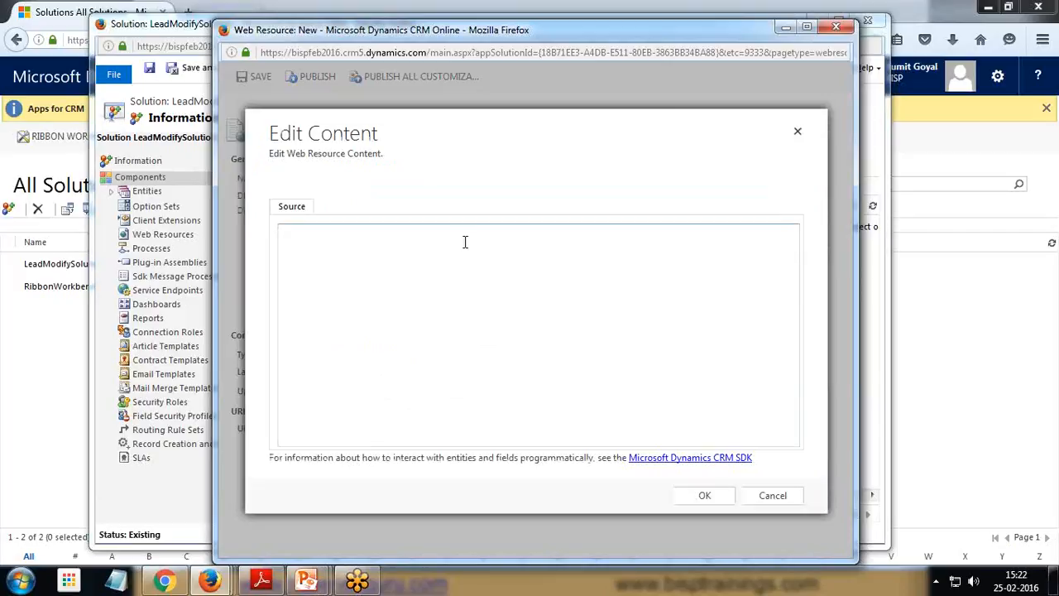
pyautogui.scroll(3, 483, 278)
pyautogui.click(806, 27)
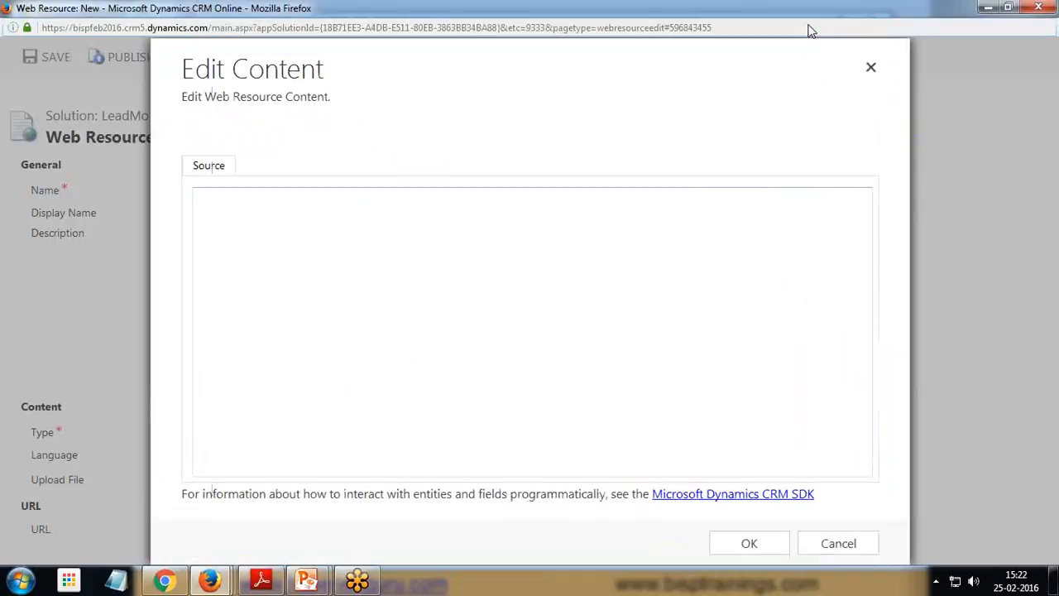
pyautogui.write('funct6iom')
pyautogui.press('BackSpace')
pyautogui.press('BackSpace')
pyautogui.press('BackSpace')
pyautogui.press('BackSpace')
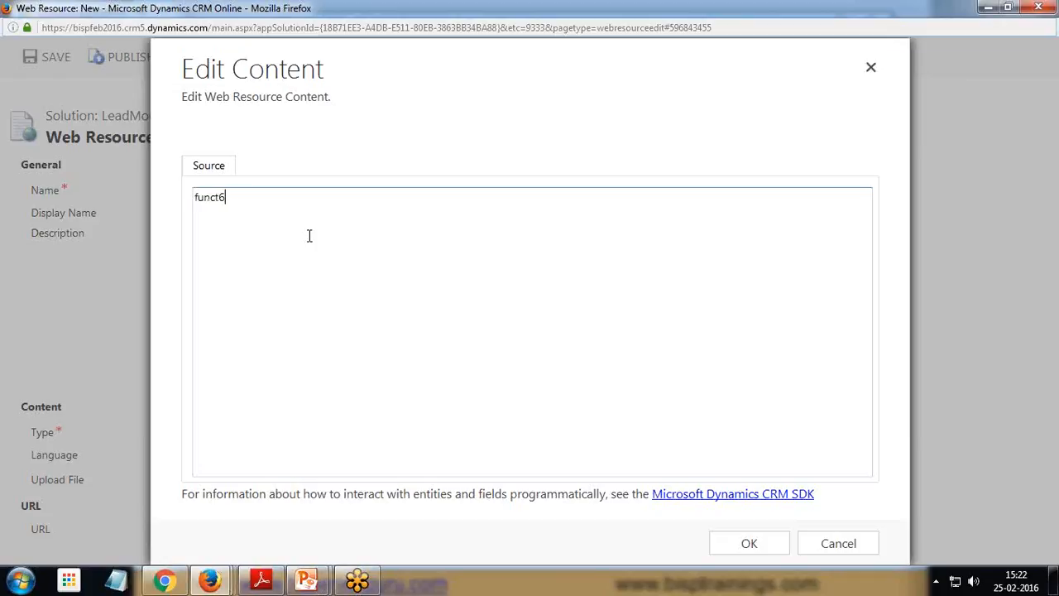
pyautogui.write('iomn')
pyautogui.press('BackSpace')
pyautogui.write('n testFunction(')
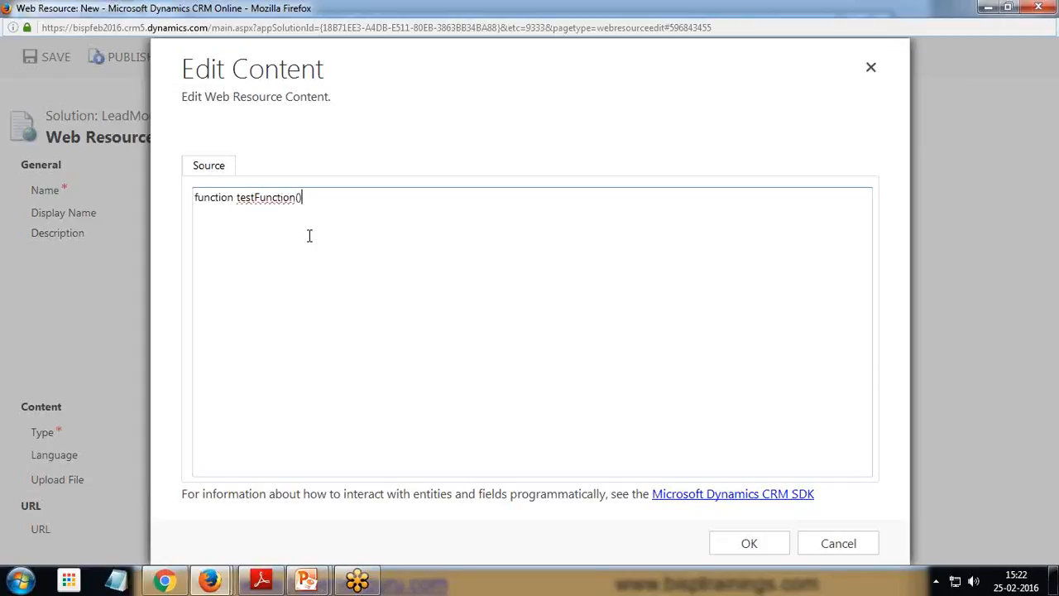
pyautogui.press('Return')
pyautogui.write('}')
# Step: Inside testFunction, add the line var primaryValue=Xrm.Page.data.entity.getPrimaryAttribute.value();
pyautogui.write('var ')
pyautogui.write('primary')
pyautogui.write('Value')
pyautogui.write('=Xrm.')
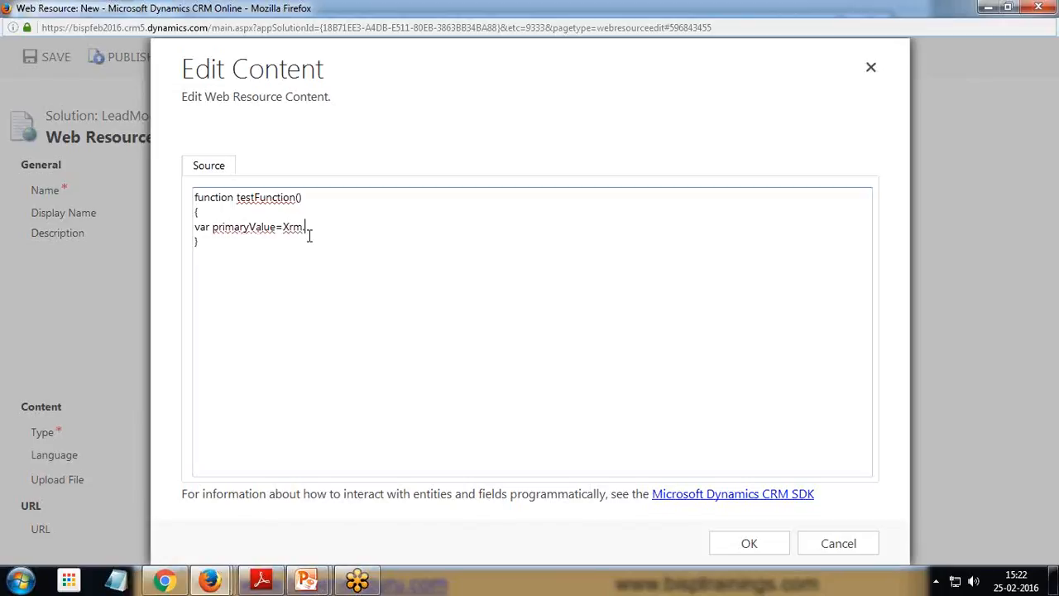
pyautogui.write('Page.data.entity.getPrimart')
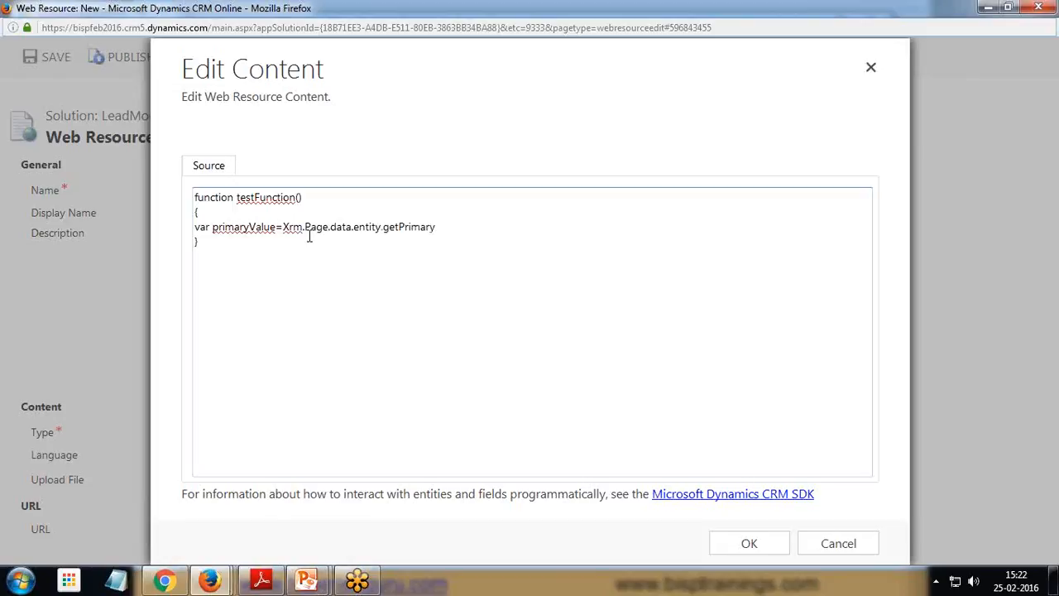
pyautogui.write('bute.va')
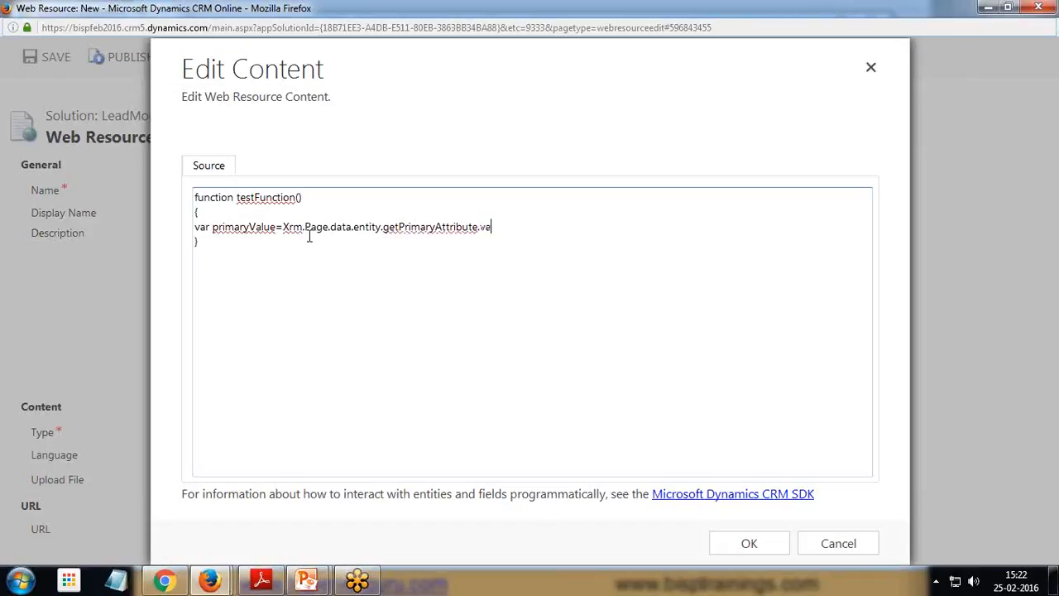
pyautogui.write('lue();')
# Step: Add the line alert(primaryValue); to testFunction and save the script web resource
pyautogui.press('Return')
pyautogui.write('alert(primaryValue );')
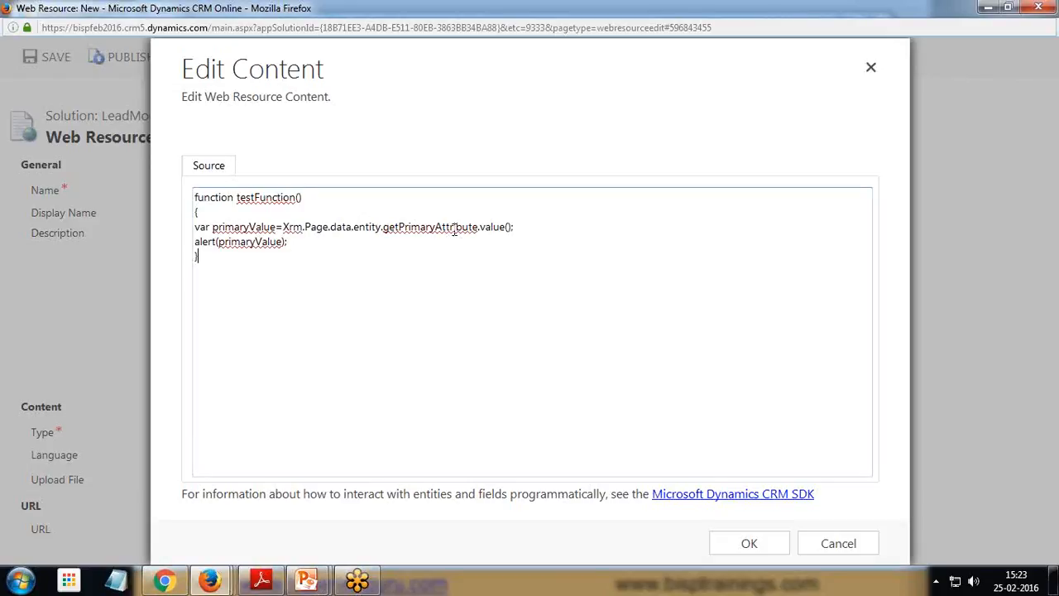
pyautogui.moveTo(206, 227)
pyautogui.mouseDown()
pyautogui.moveTo(263, 231)
pyautogui.moveTo(195, 245)
pyautogui.mouseUp()
pyautogui.click(266, 242)
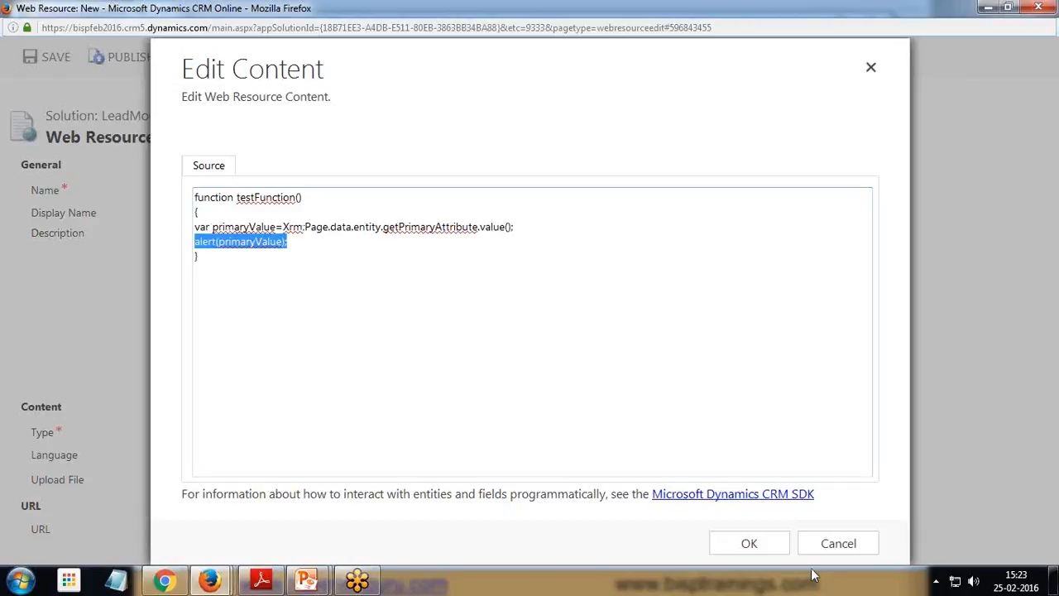
pyautogui.click(759, 546)
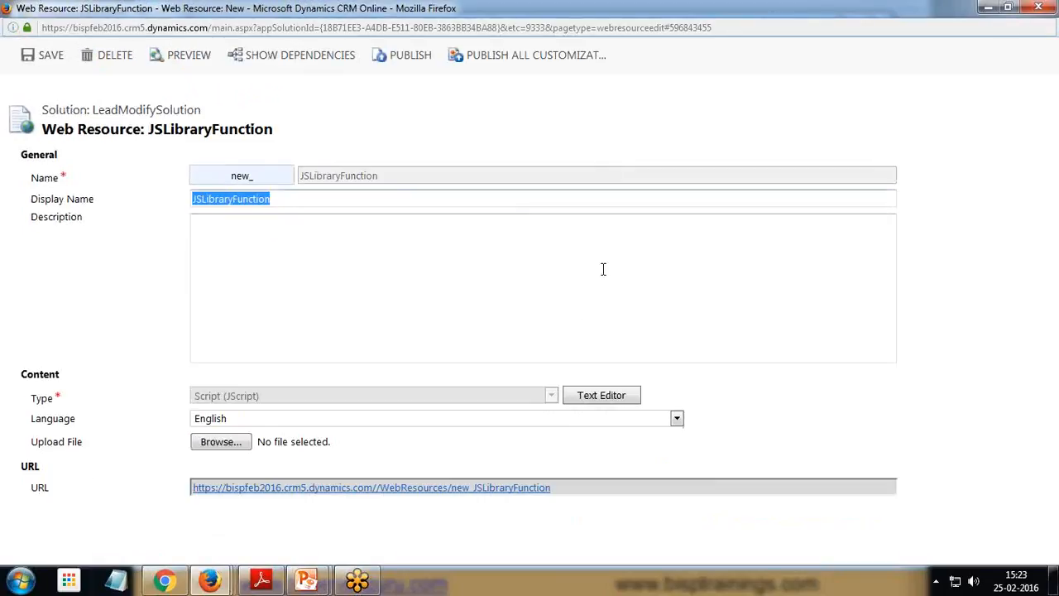
pyautogui.click(51, 59)
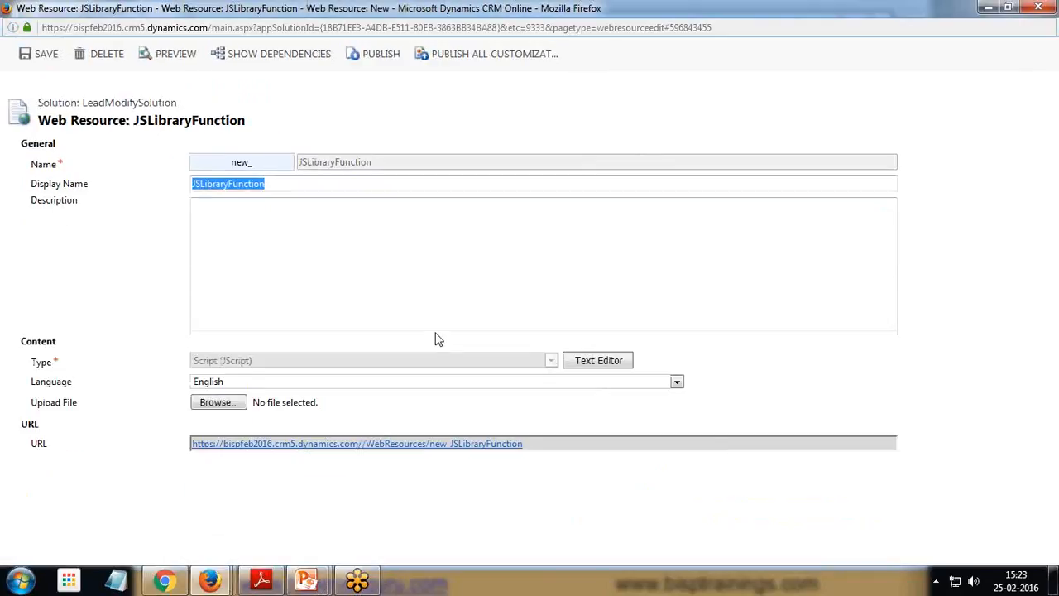
# Step: Download the new_JSLibraryFunction file from the web resource's URL
pyautogui.click(364, 444)
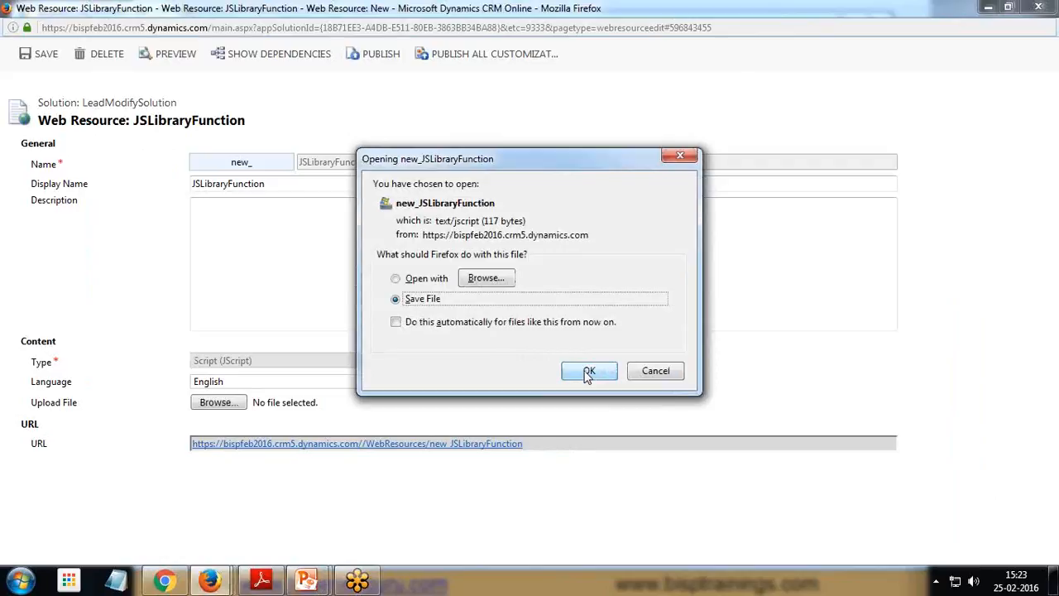
pyautogui.click(588, 371)
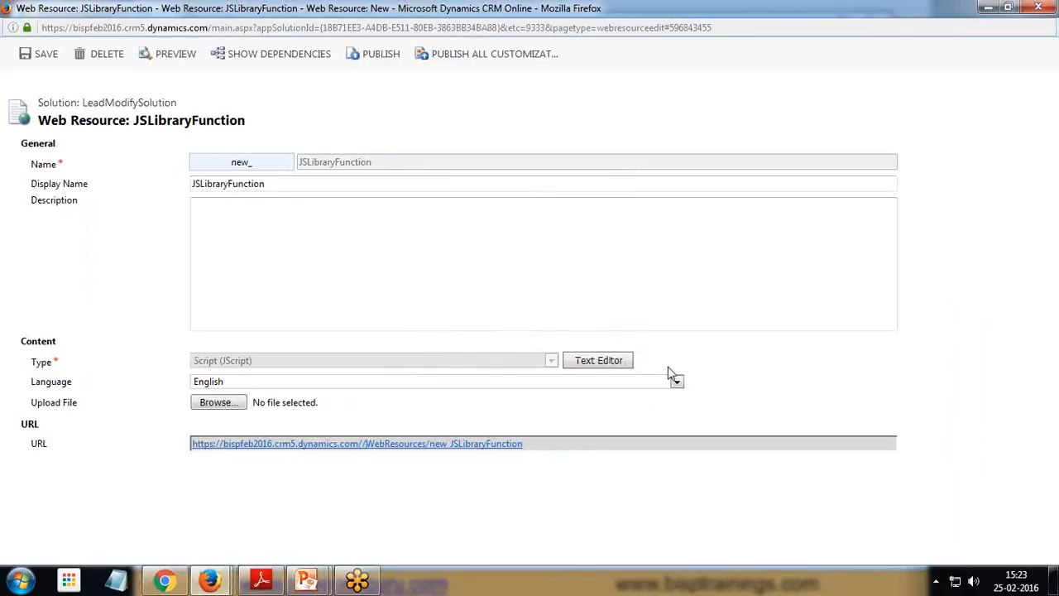
# Step: Reopen the script source, copy all of the code and paste it into Notepad
pyautogui.click(604, 364)
pyautogui.hotkey('ctrl', 'a')
pyautogui.hotkey('ctrl', 'c')
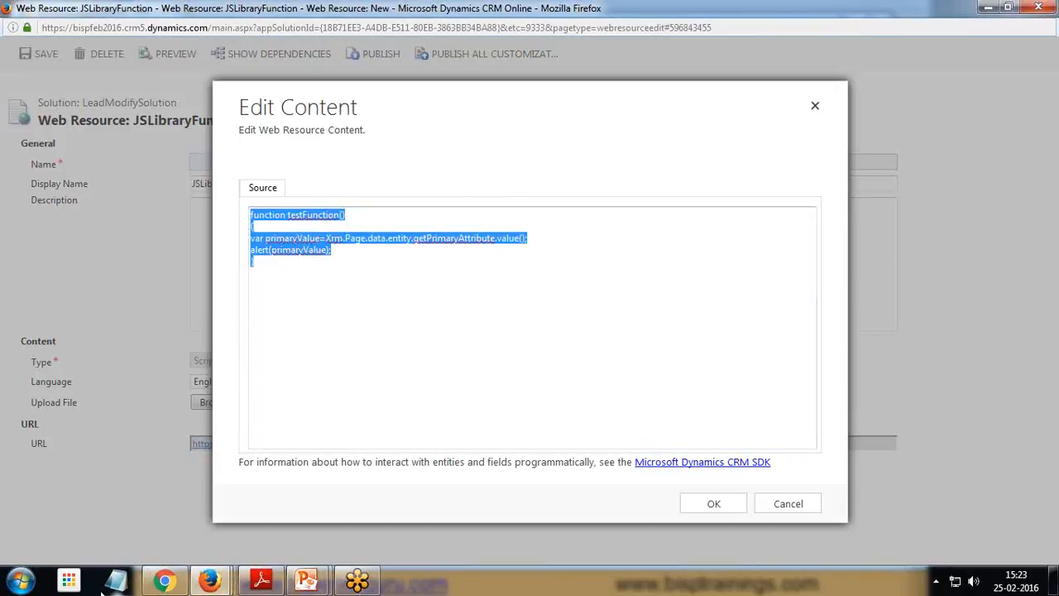
pyautogui.click(107, 580)
pyautogui.hotkey('ctrl', 'v')
pyautogui.moveTo(647, 309); pyautogui.dragTo(369, 279)
pyautogui.click(771, 273)
# Step: Close the script editor and the JSLibraryFunction window, and save and close the LeadModifySolution solution
pyautogui.doubleClick(816, 107)
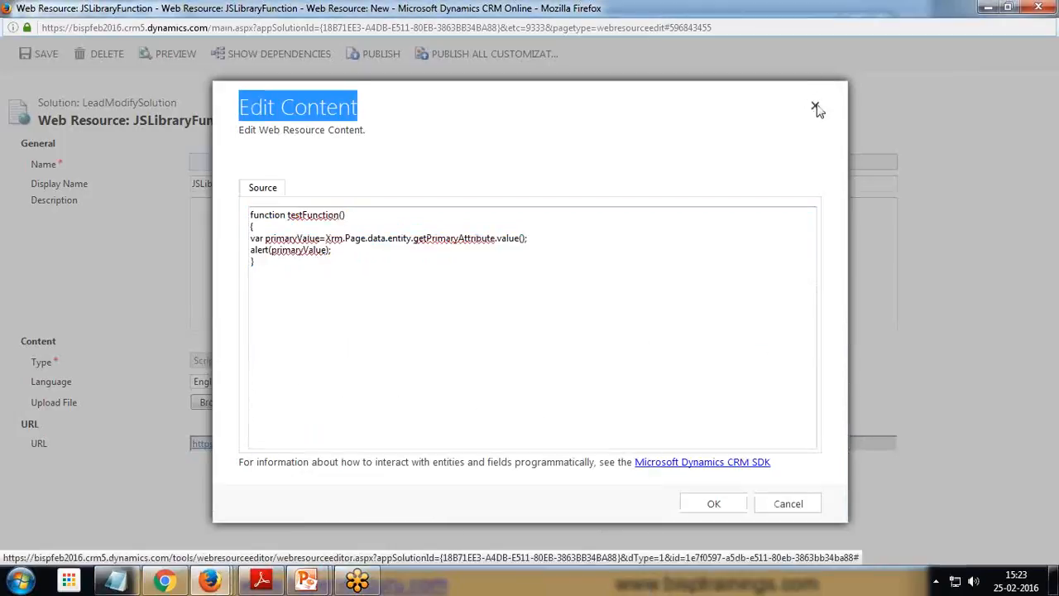
pyautogui.click(815, 107)
pyautogui.click(1038, 6)
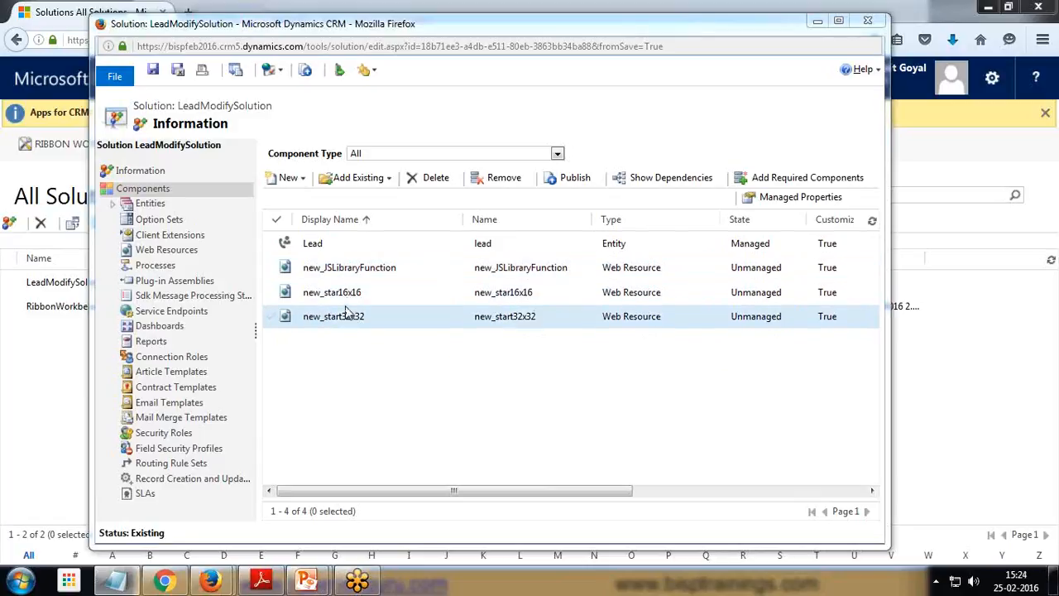
pyautogui.click(177, 71)
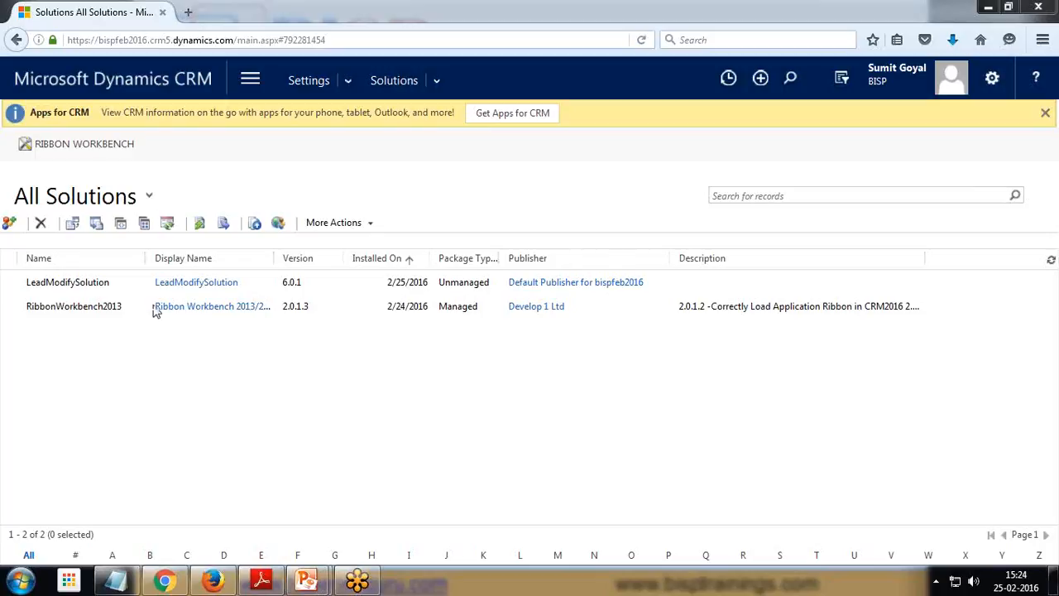
# Step: Open Ribbon Workbench and load the LeadModifySolution solution
pyautogui.click(79, 146)
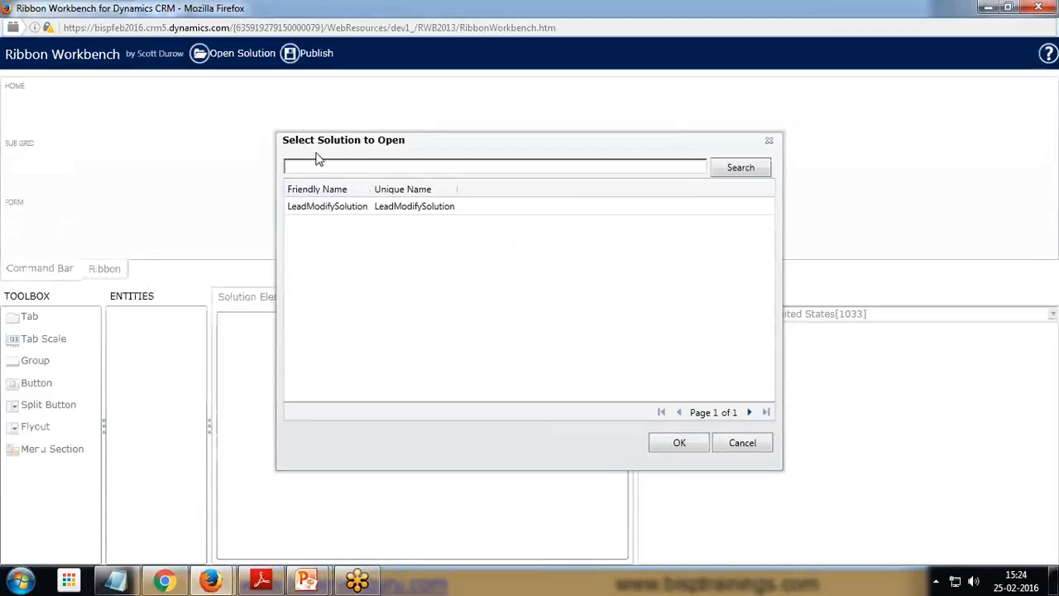
pyautogui.click(330, 207)
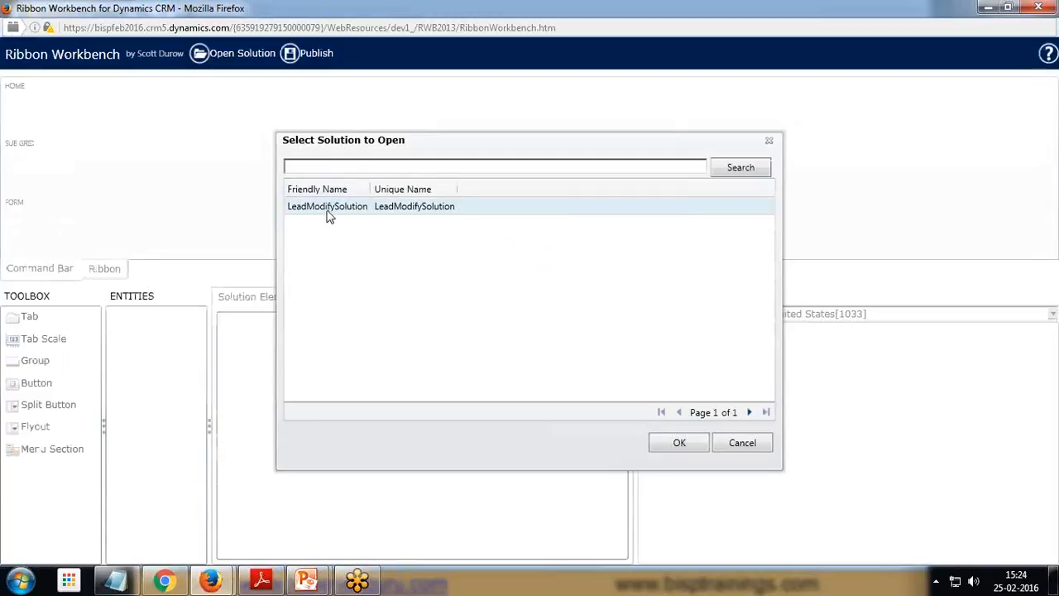
pyautogui.doubleClick(328, 209)
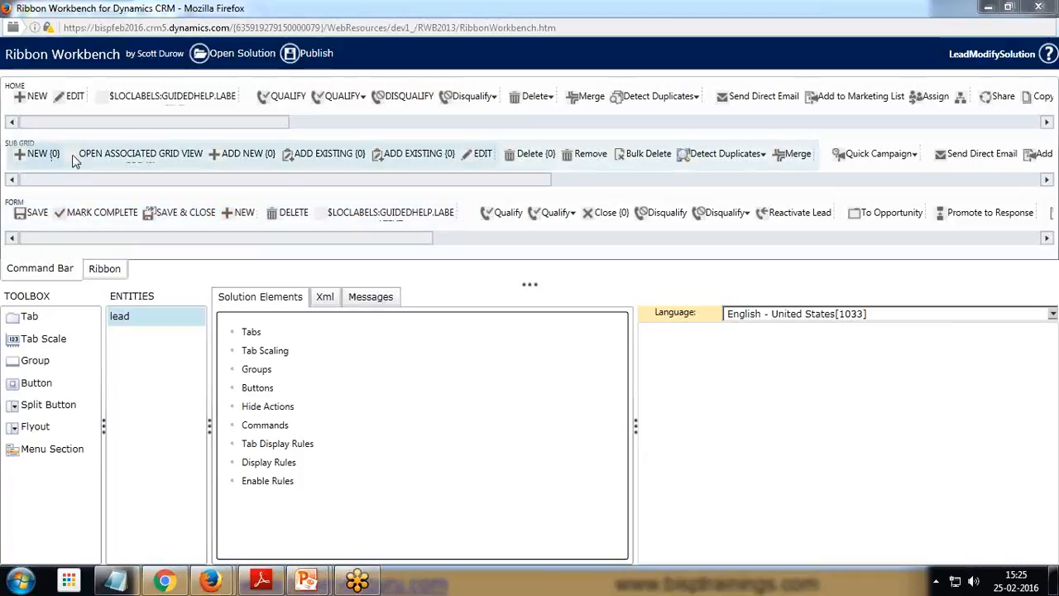
# Step: Switch to the CRM window and open the second lead in My Open Leads to examine its form command bar
pyautogui.moveTo(210, 581)
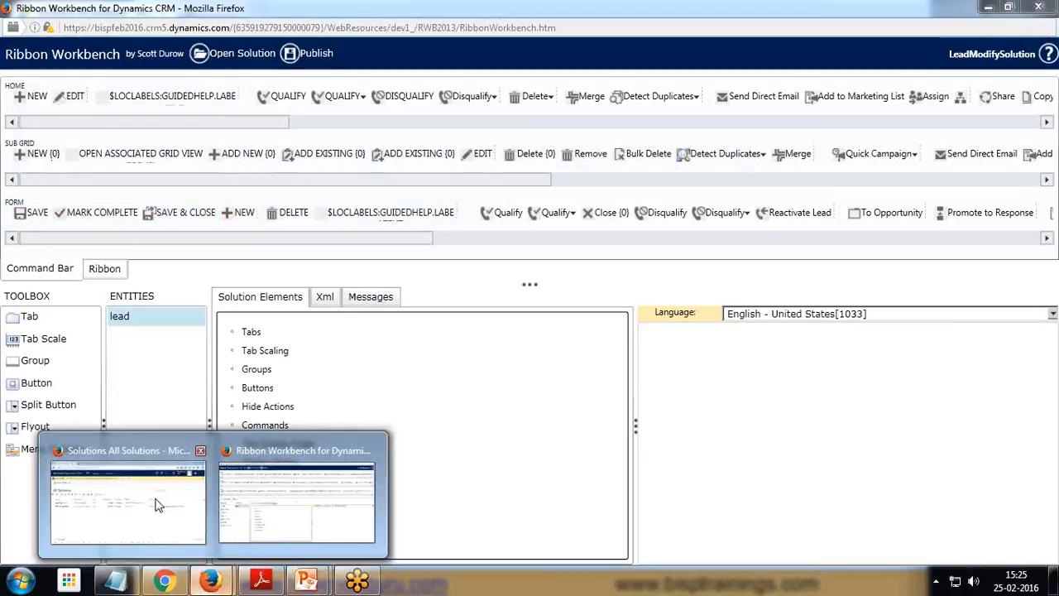
pyautogui.click(160, 503)
pyautogui.click(248, 80)
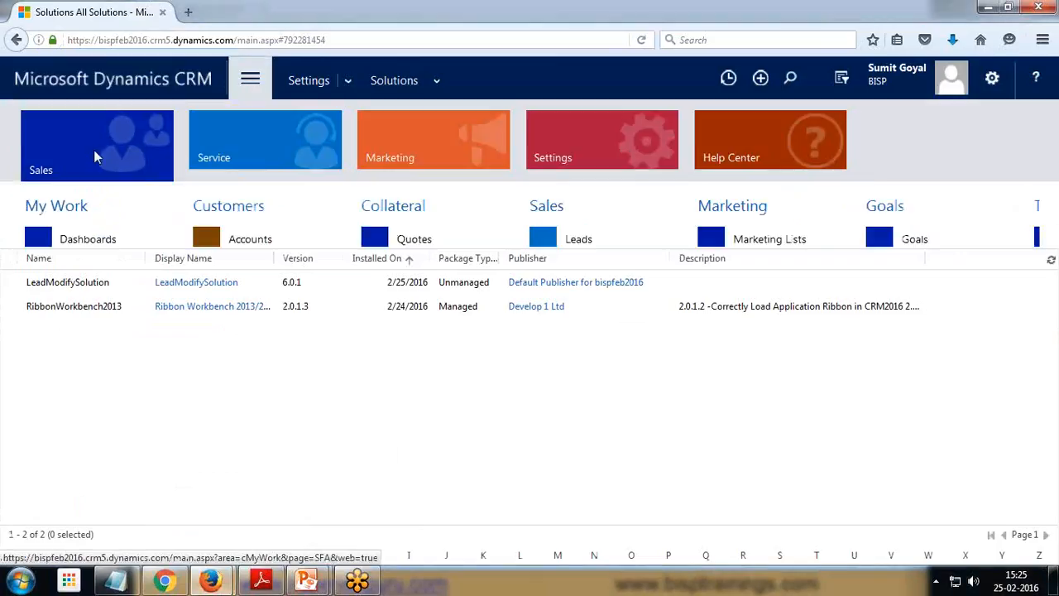
pyautogui.click(578, 239)
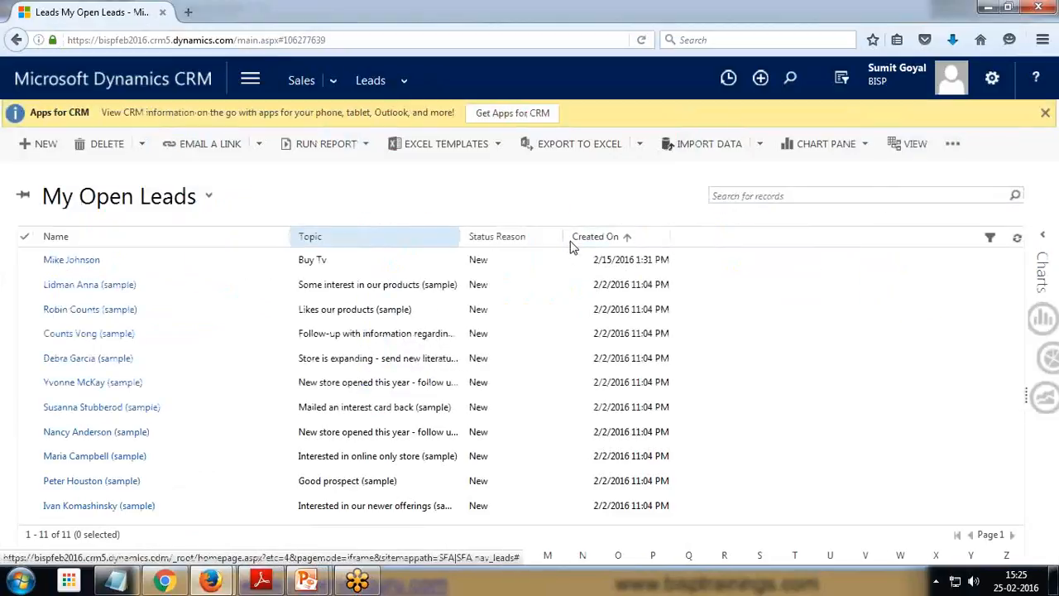
pyautogui.click(78, 288)
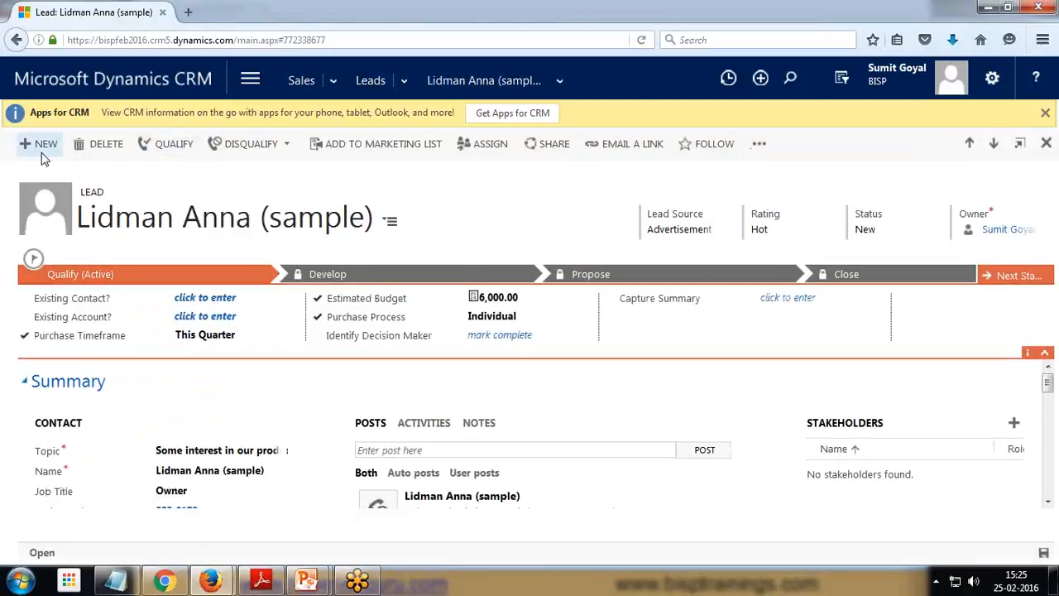
# Step: Return to Ribbon Workbench and add a button to the lead's Form command bar, placed between New and Delete
pyautogui.moveTo(211, 582)
pyautogui.click(267, 508)
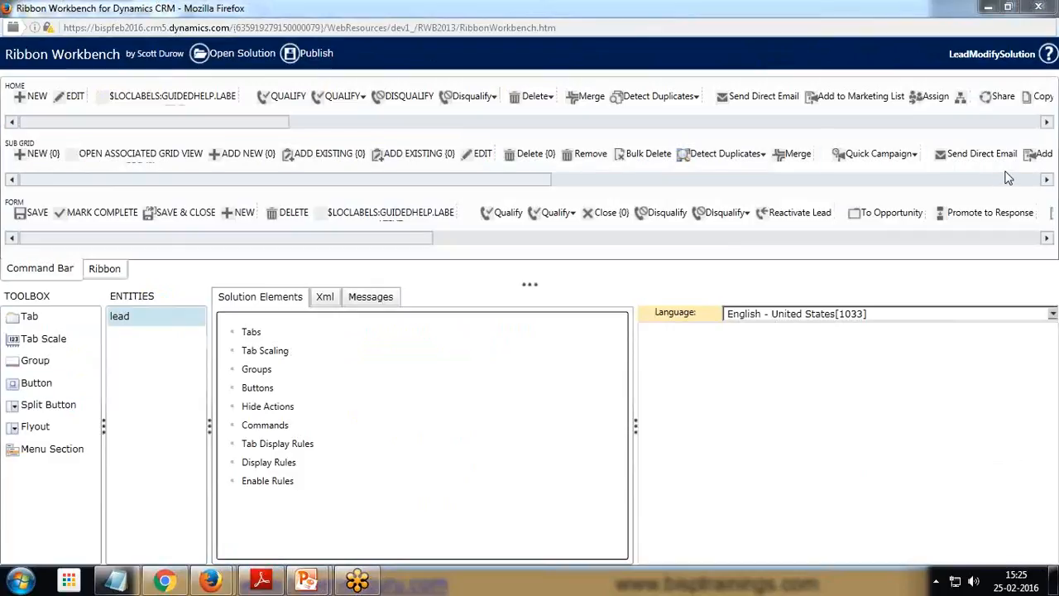
pyautogui.moveTo(37, 385)
pyautogui.mouseDown()
pyautogui.moveTo(115, 217)
pyautogui.moveTo(83, 217)
pyautogui.moveTo(180, 221)
pyautogui.moveTo(56, 217)
pyautogui.mouseUp()
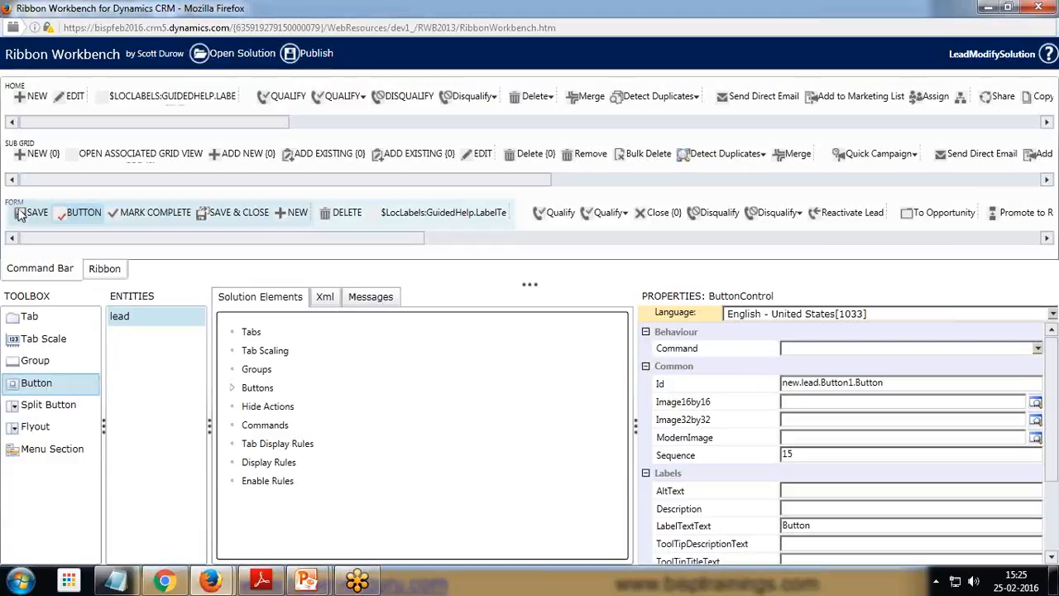
pyautogui.moveTo(83, 213); pyautogui.dragTo(305, 229)
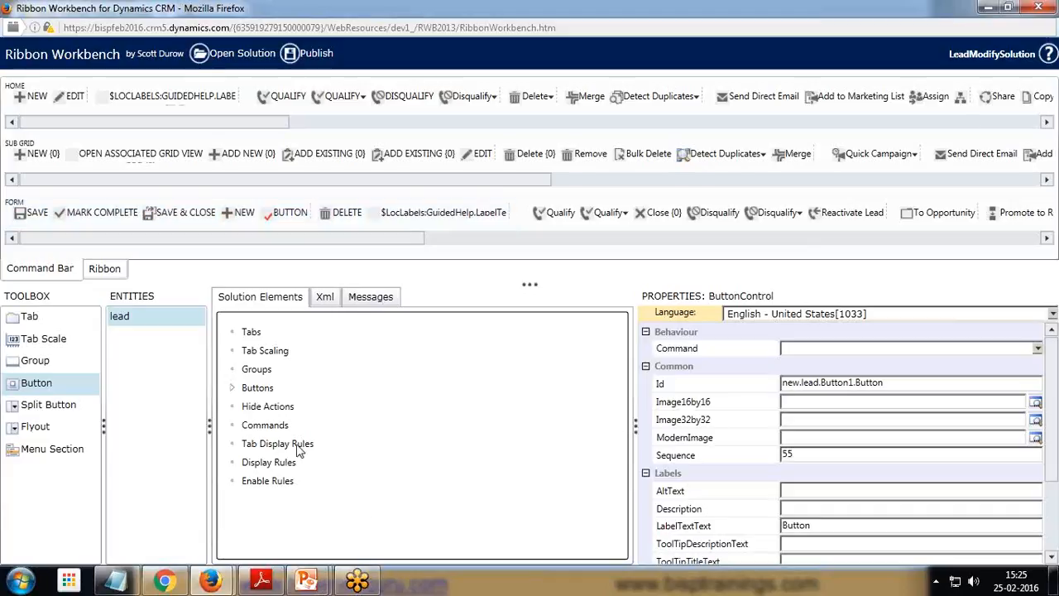
# Step: Add a new command to the lead solution elements and show its properties
pyautogui.rightClick(263, 428)
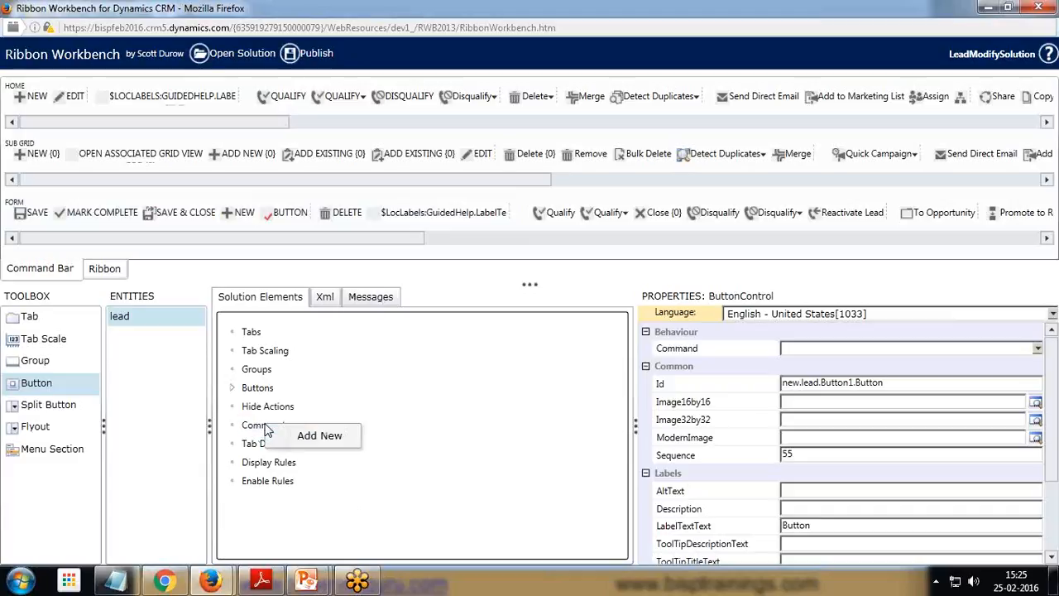
pyautogui.click(300, 442)
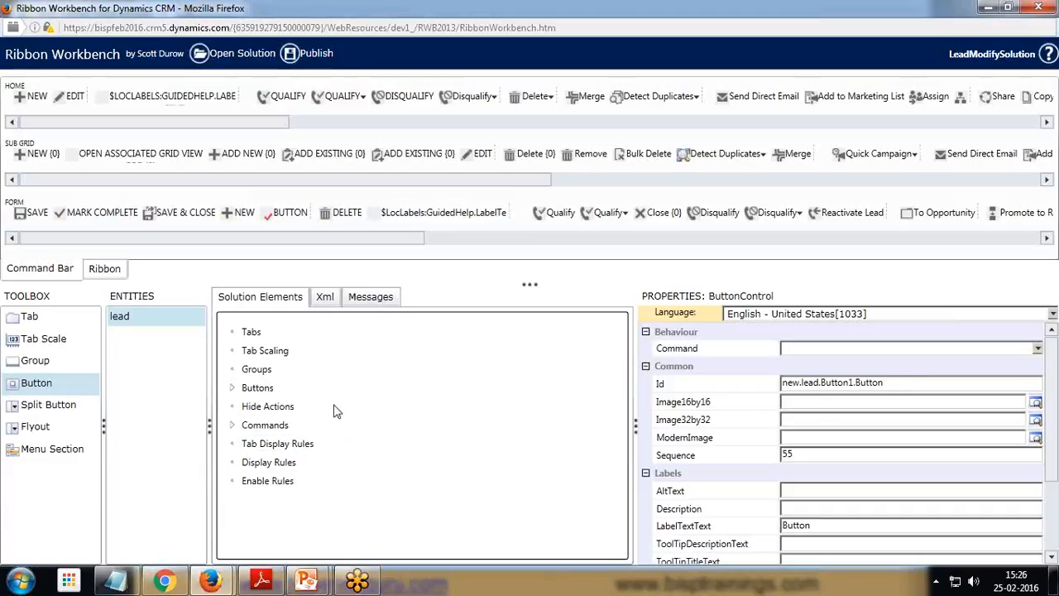
pyautogui.click(233, 425)
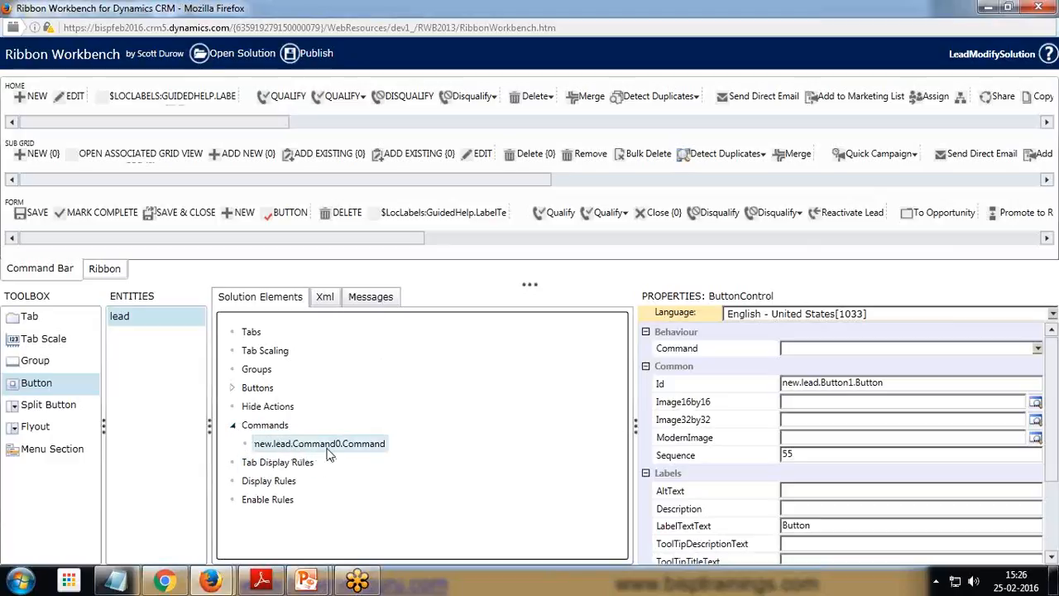
pyautogui.click(364, 449)
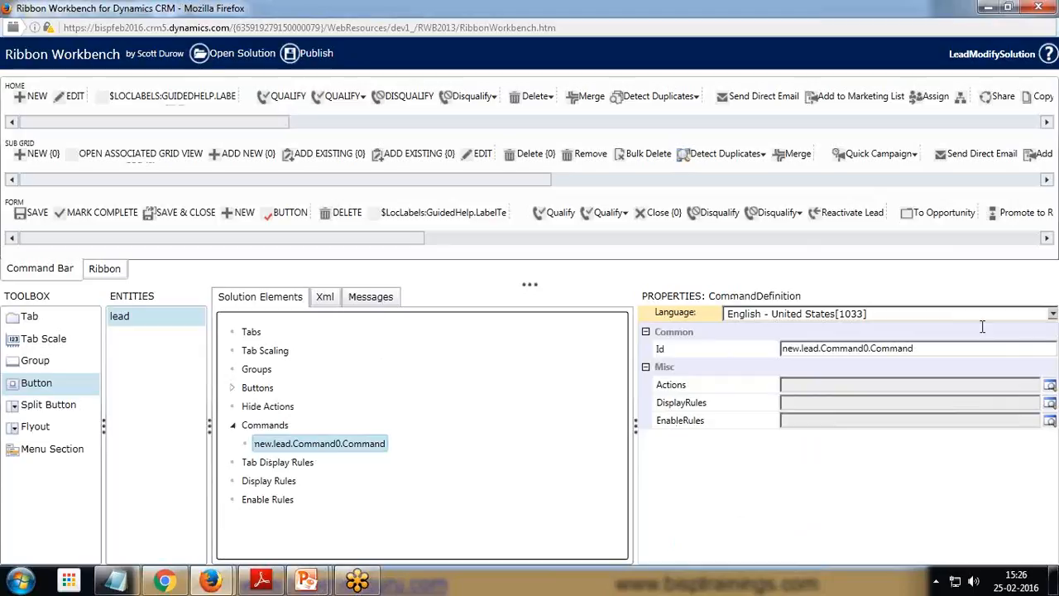
# Step: Set the new command's Id to lead.jsfuncton.button.command
pyautogui.click(923, 349)
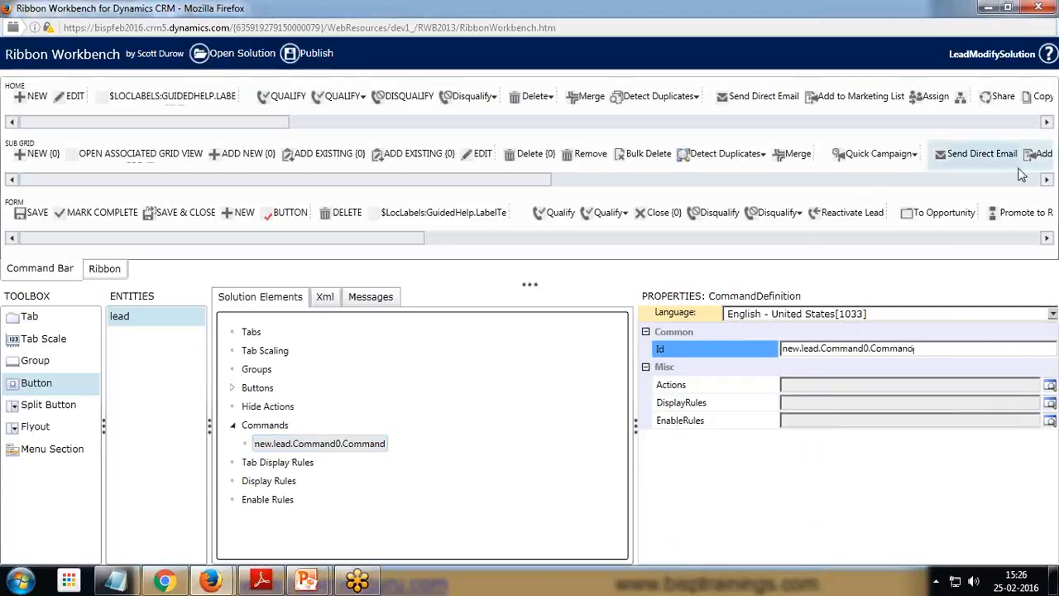
pyautogui.click(1039, 195)
pyautogui.click(923, 348)
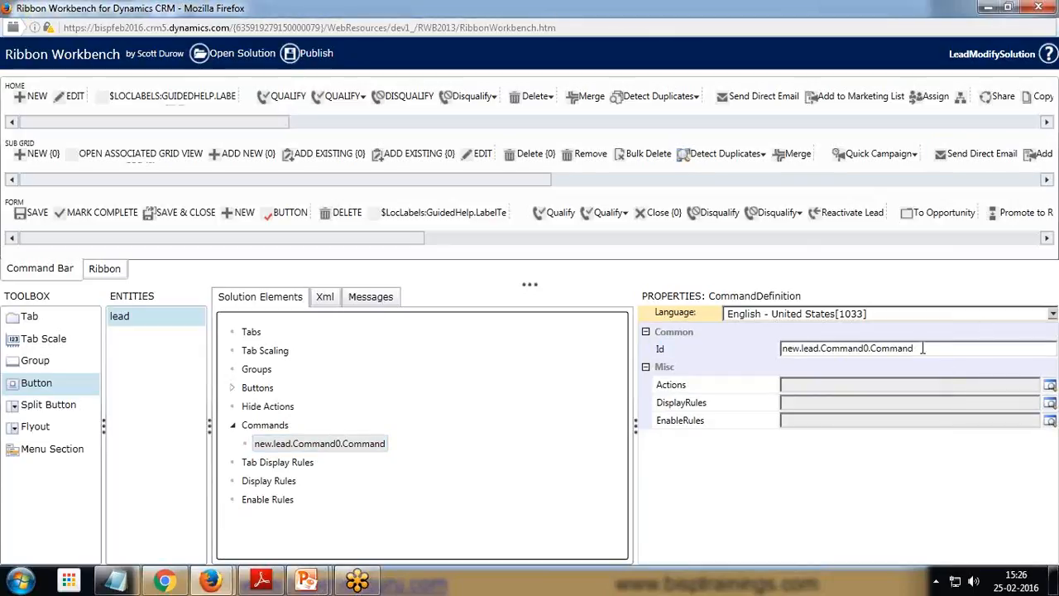
pyautogui.click(799, 350)
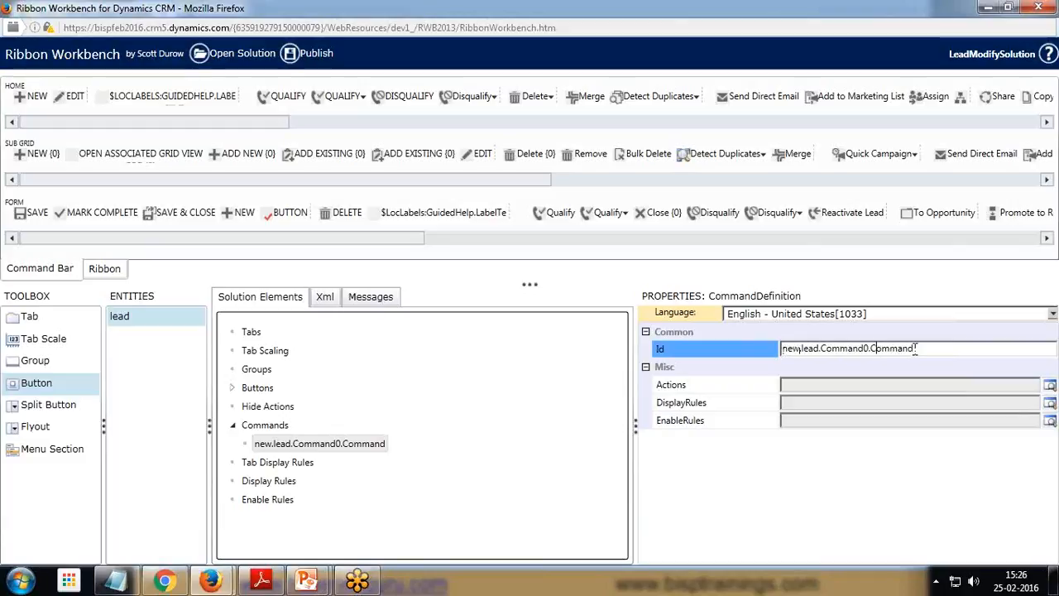
pyautogui.moveTo(915, 348); pyautogui.dragTo(784, 366)
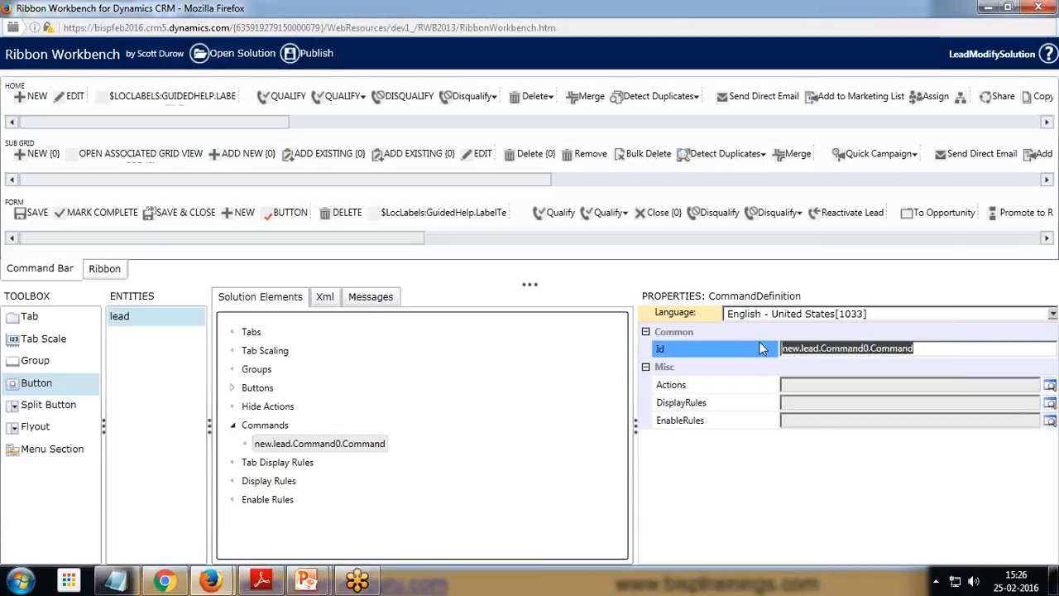
pyautogui.press('BackSpace')
pyautogui.write('lead.')
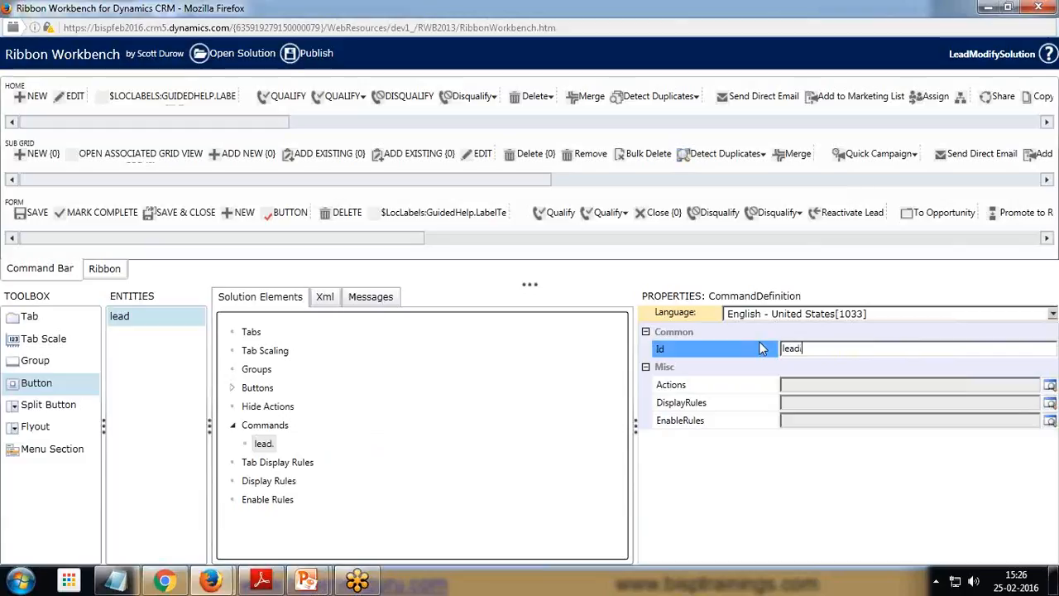
pyautogui.write('jsfunct')
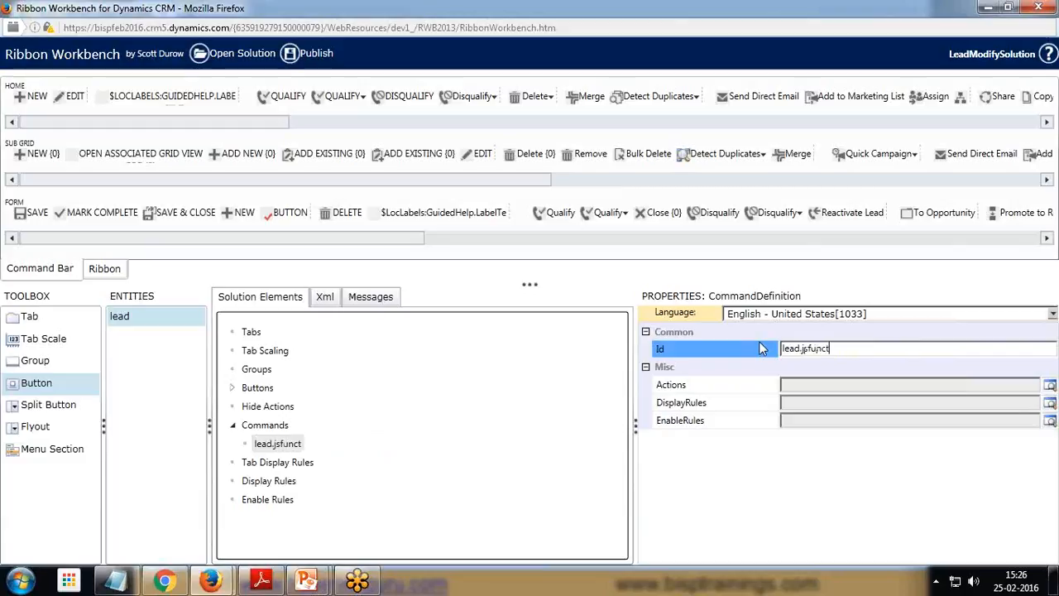
pyautogui.write('on.button.command')
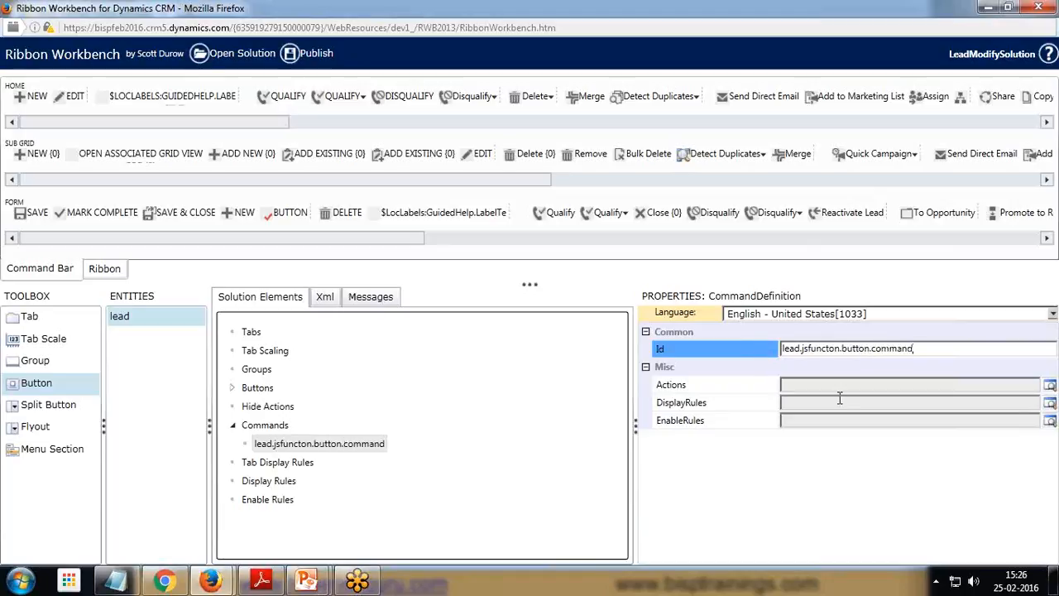
# Step: Add a Javascript Function Action to the command's actions
pyautogui.click(841, 385)
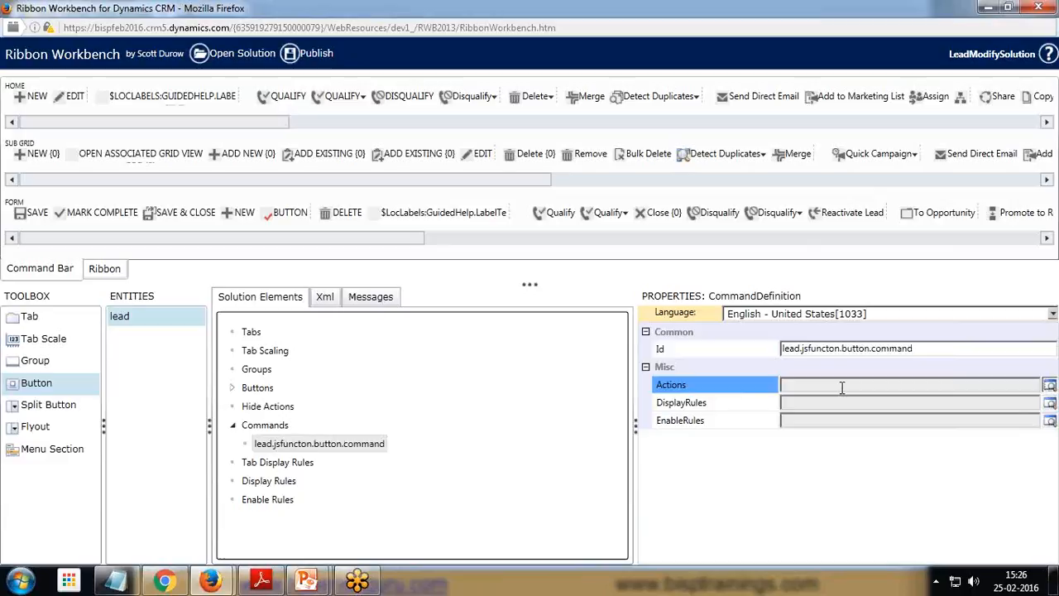
pyautogui.click(1049, 386)
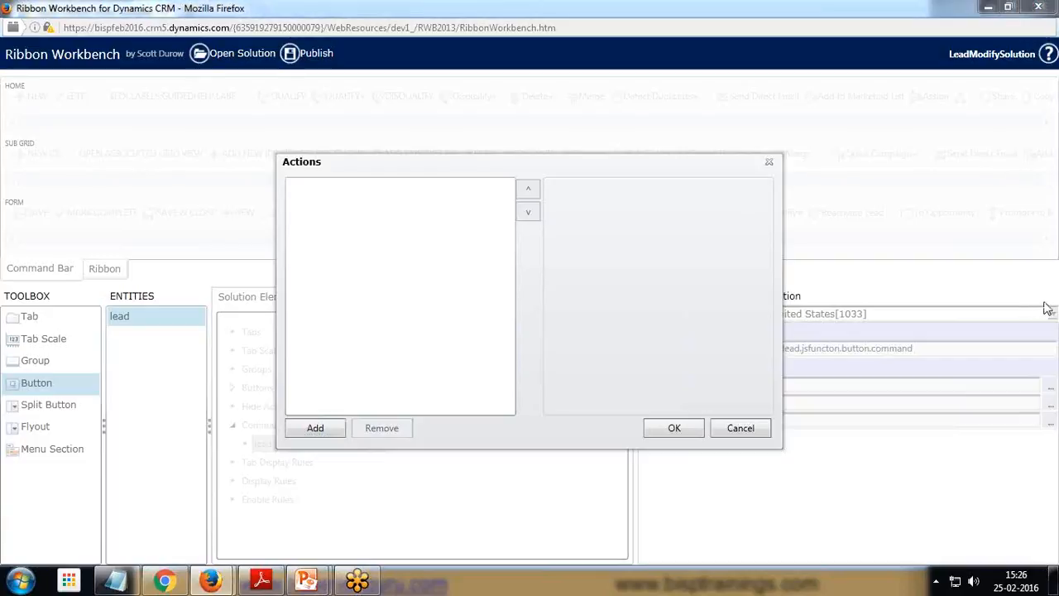
pyautogui.click(315, 427)
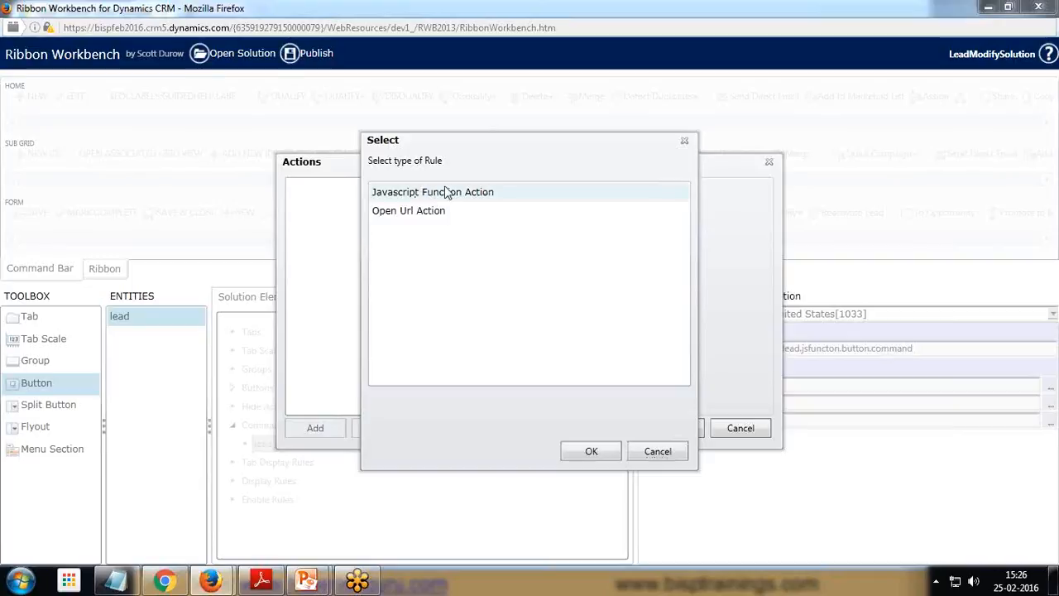
pyautogui.click(420, 213)
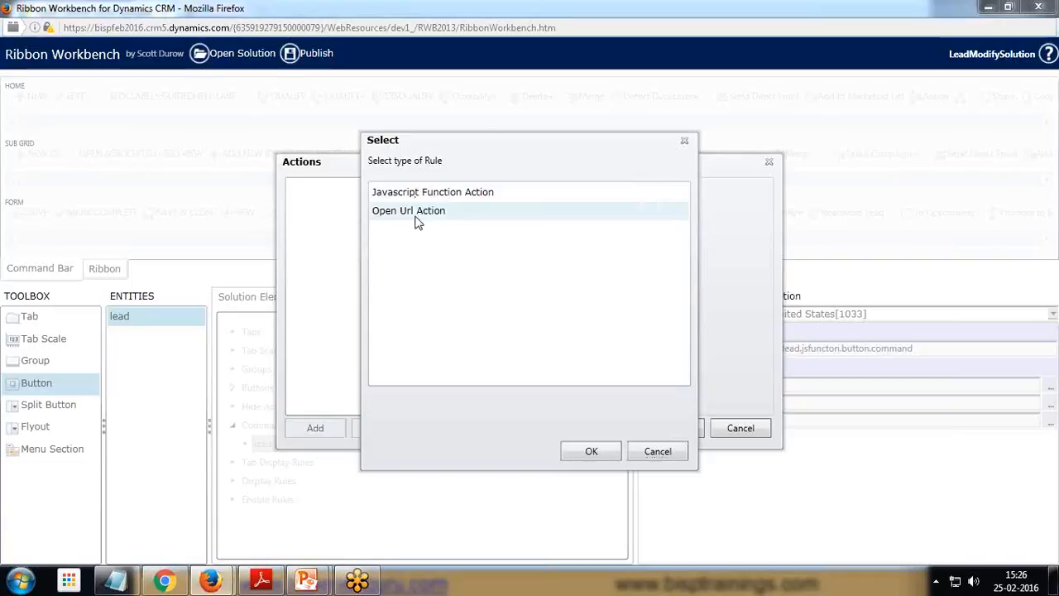
pyautogui.click(421, 196)
pyautogui.click(590, 453)
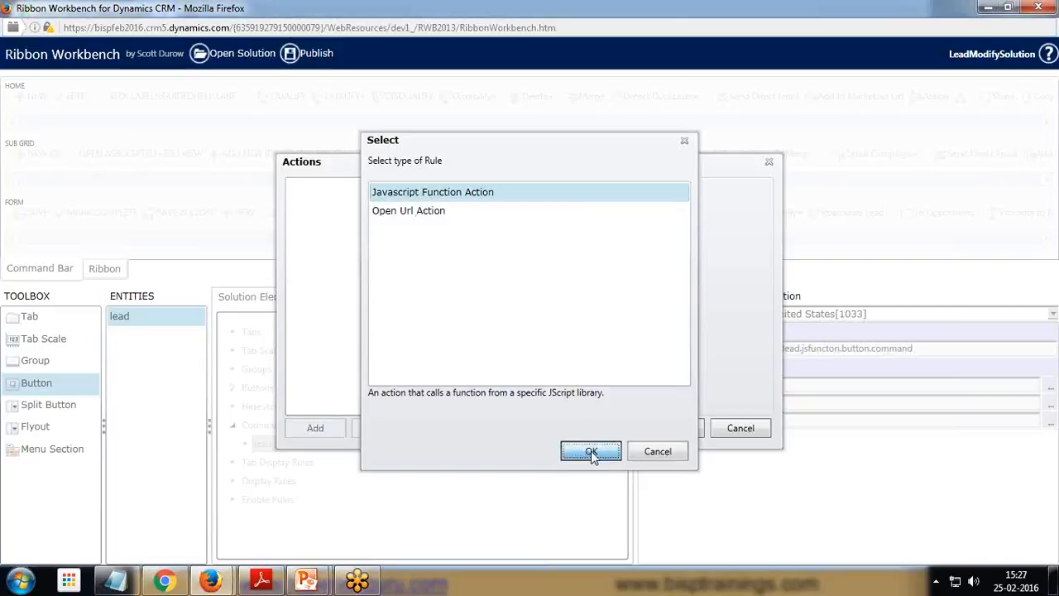
# Step: Look up the function name in the Notepad script and set the action's FunctionName to testFunction
pyautogui.click(730, 206)
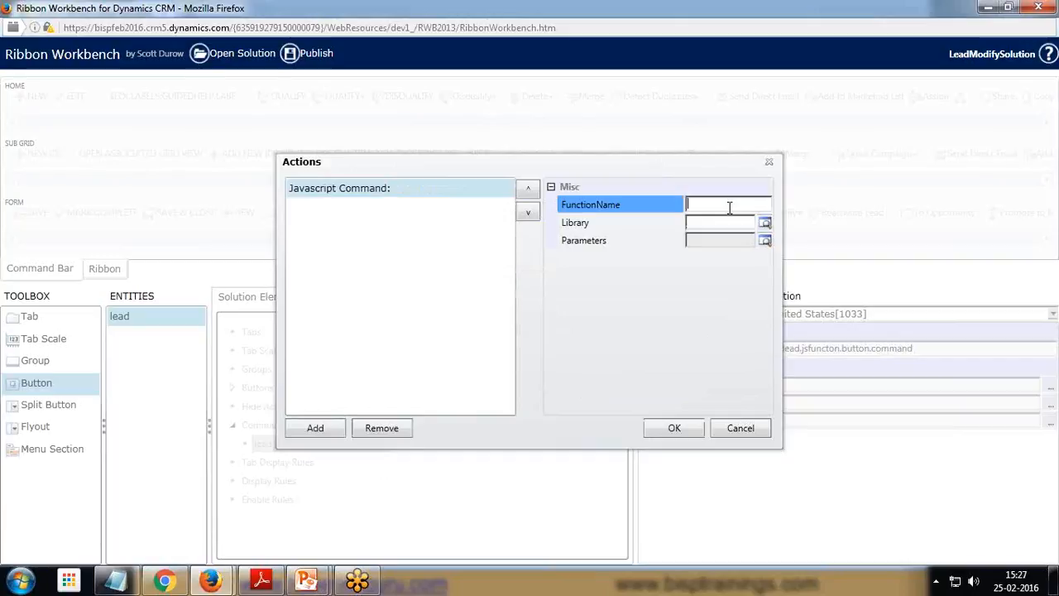
pyautogui.click(103, 585)
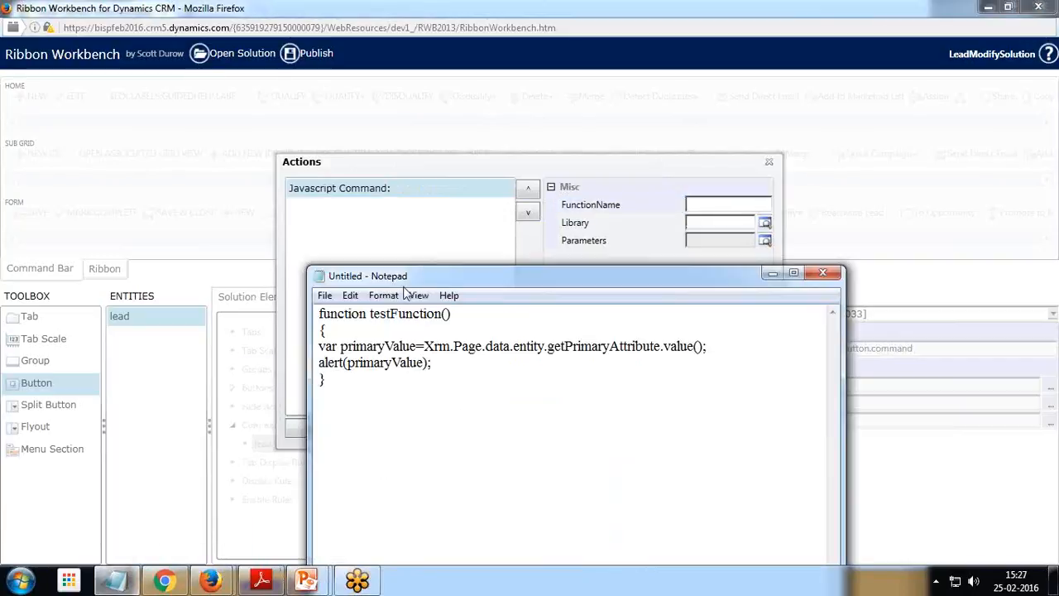
pyautogui.moveTo(372, 314); pyautogui.dragTo(437, 315)
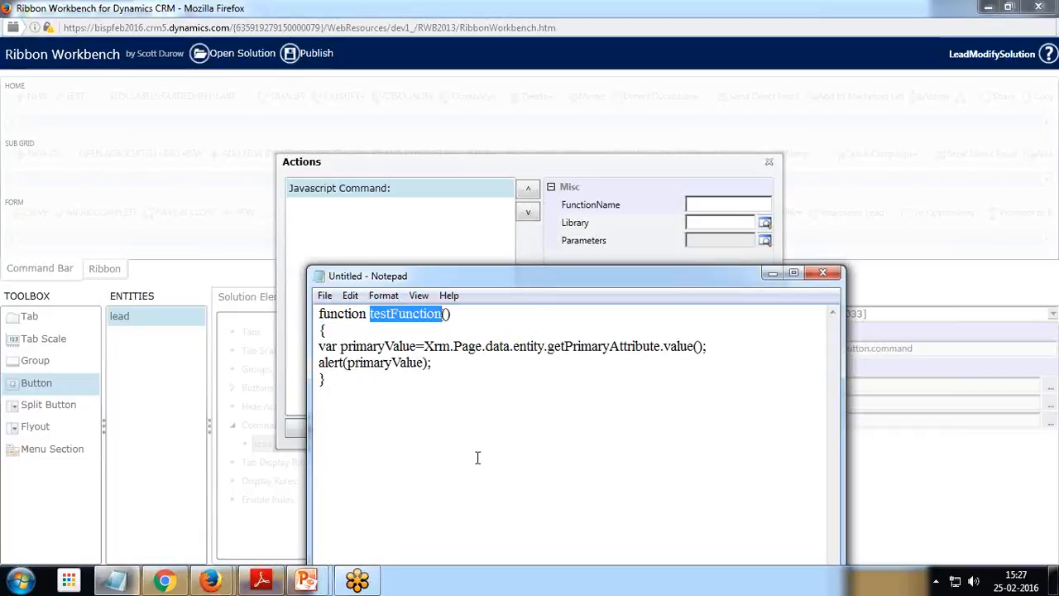
pyautogui.click(772, 273)
pyautogui.click(730, 205)
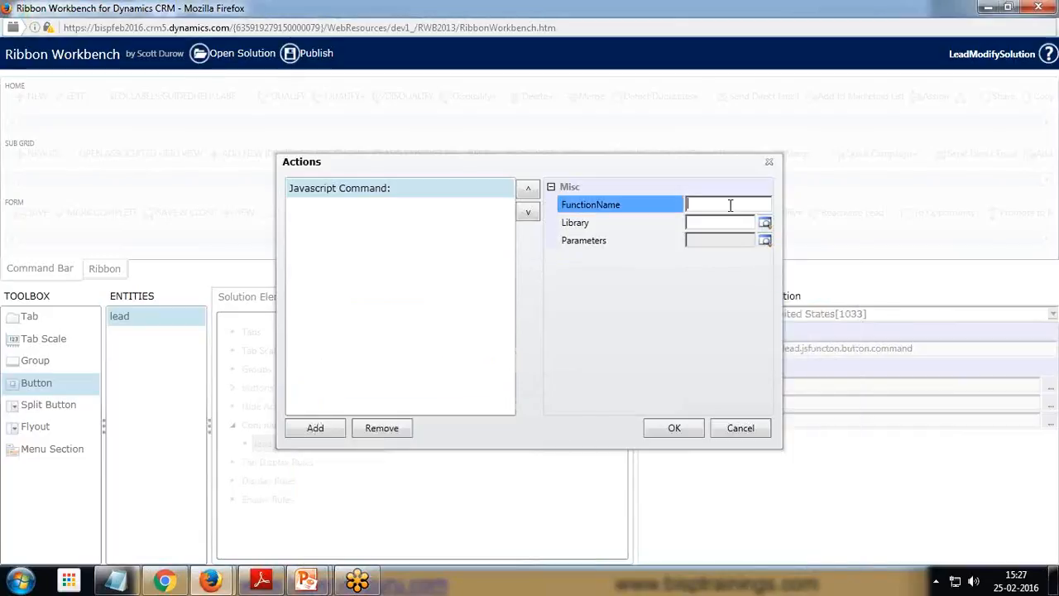
pyautogui.write('testFunction')
# Step: Set the action's library to the JSLibraryFunction web resource and accept the command's actions
pyautogui.click(765, 223)
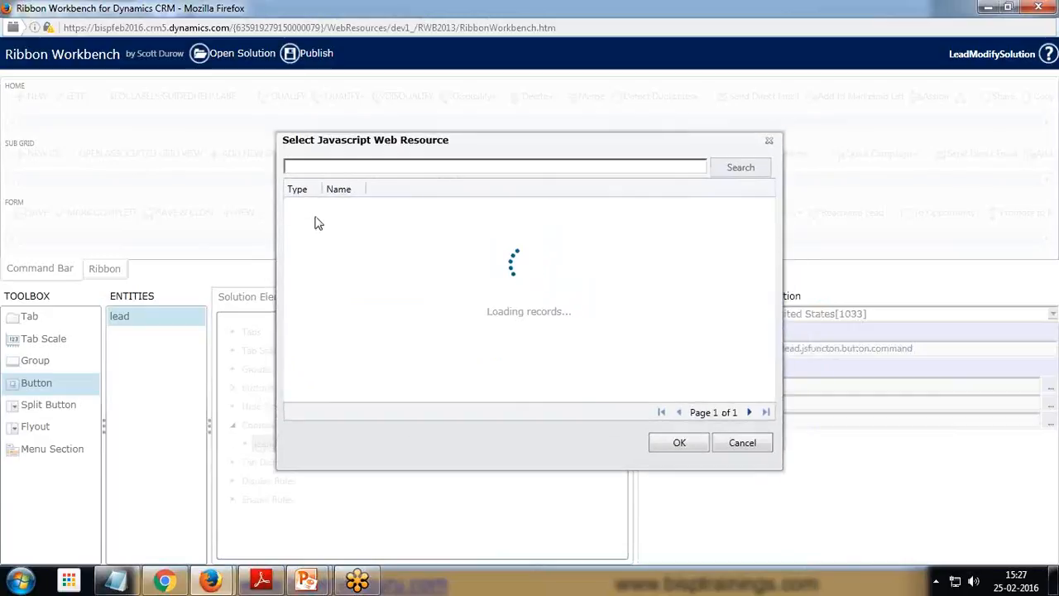
pyautogui.click(330, 213)
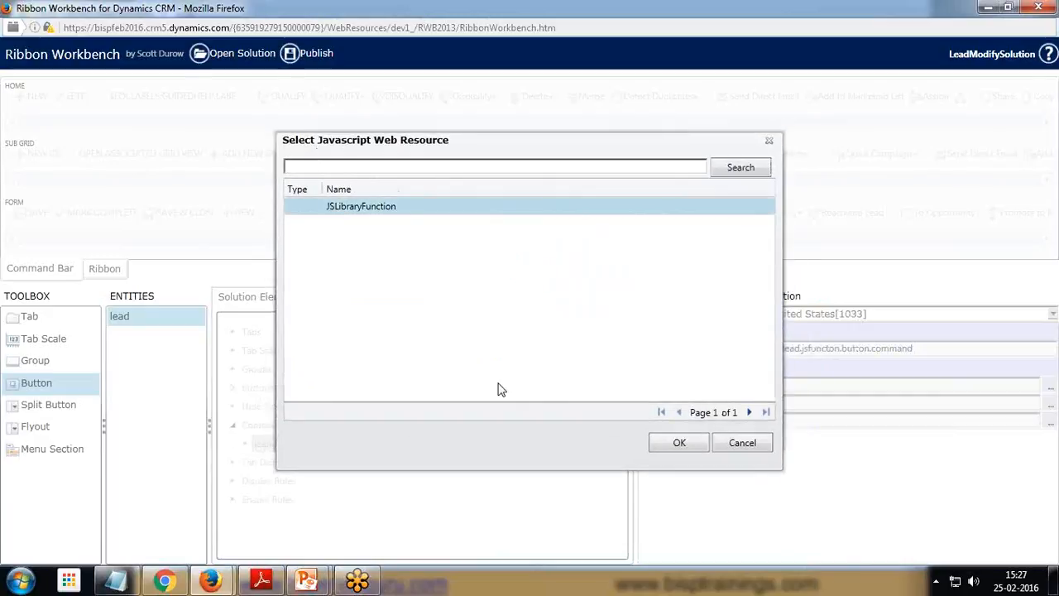
pyautogui.click(677, 444)
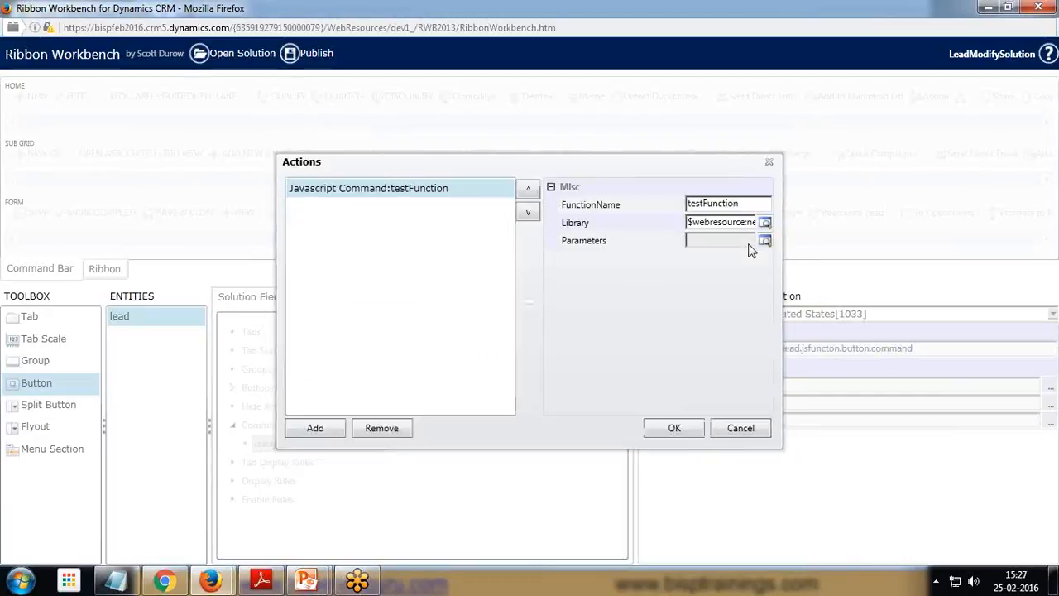
pyautogui.click(673, 428)
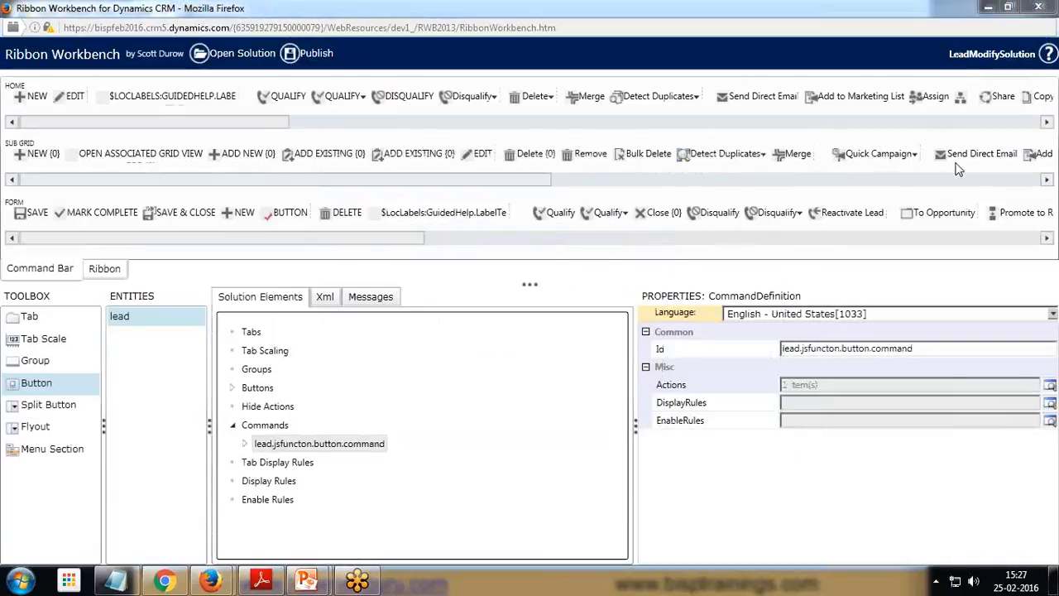
# Step: Select the new button on the Lead form ribbon and set its Image16by16 to the star16x16 web resource
pyautogui.click(289, 214)
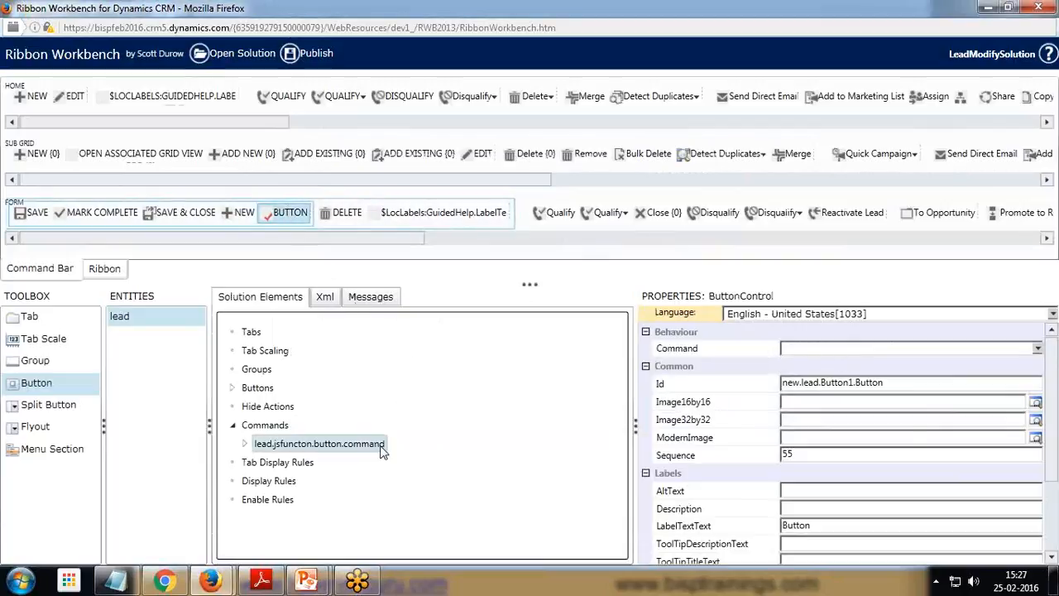
pyautogui.click(233, 388)
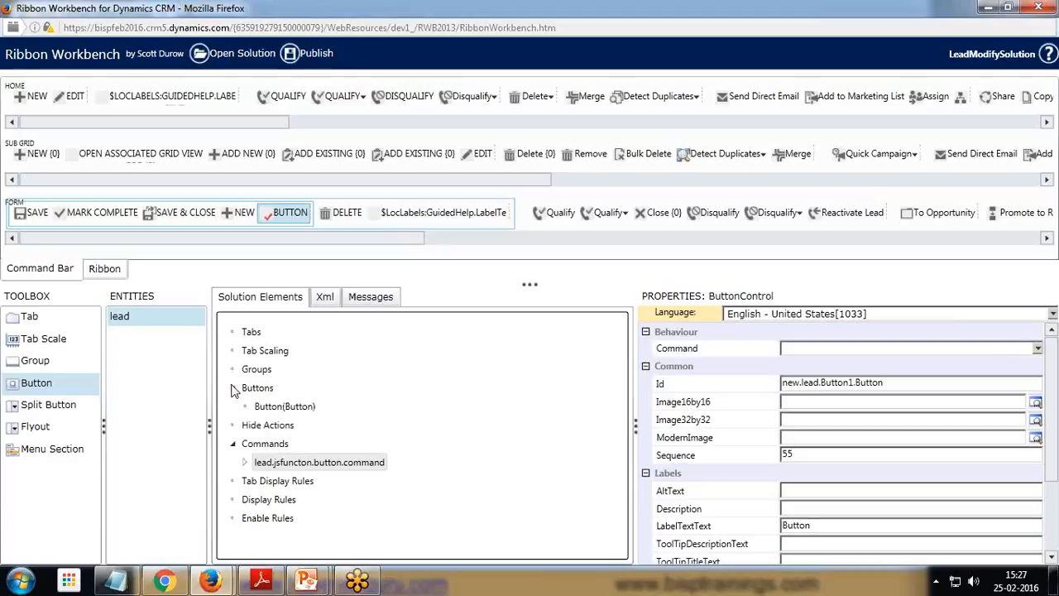
pyautogui.click(284, 409)
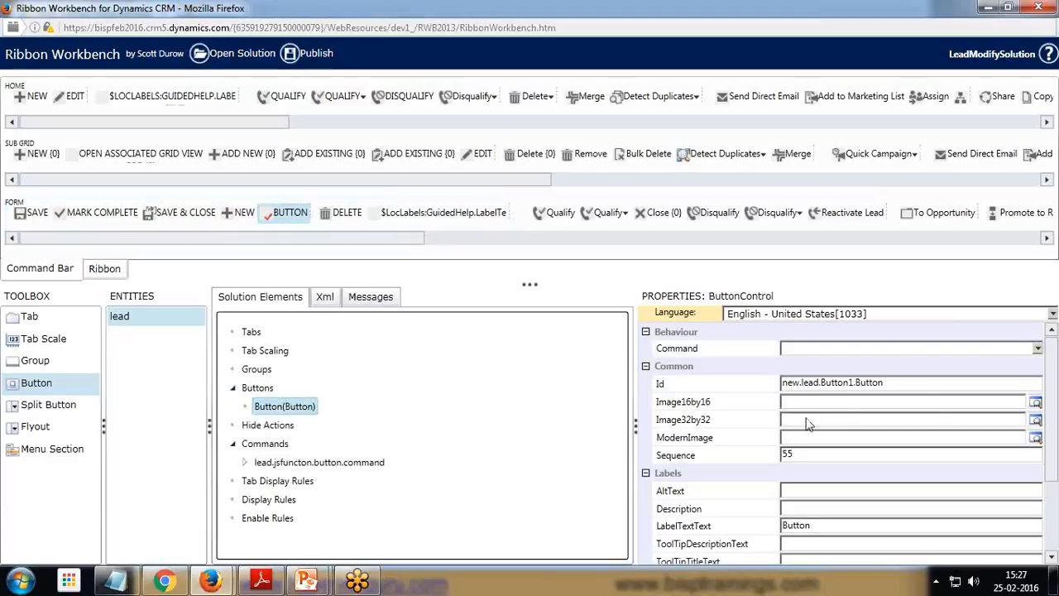
pyautogui.click(1035, 402)
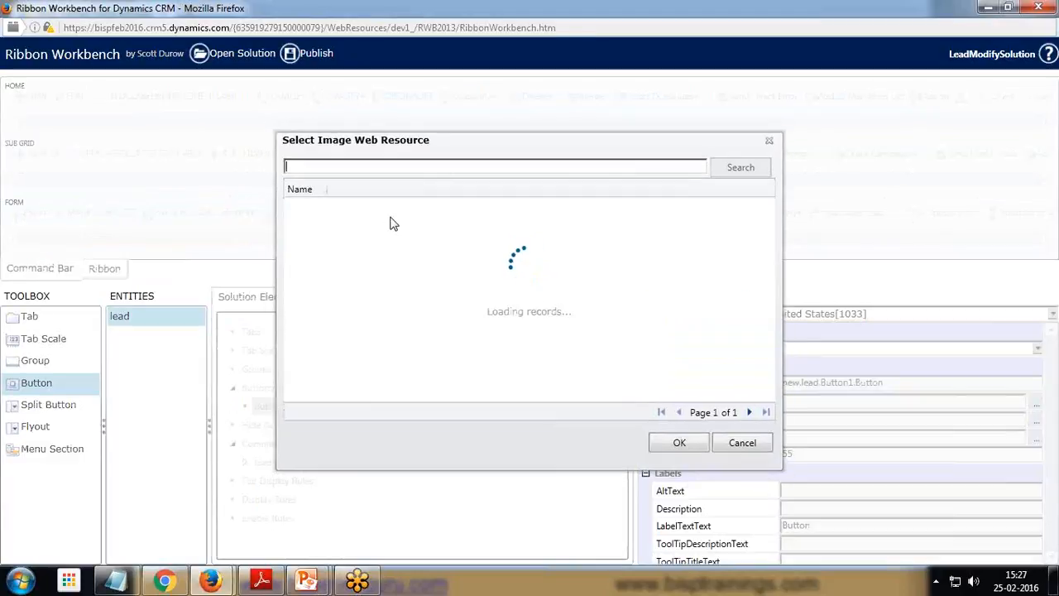
pyautogui.click(327, 207)
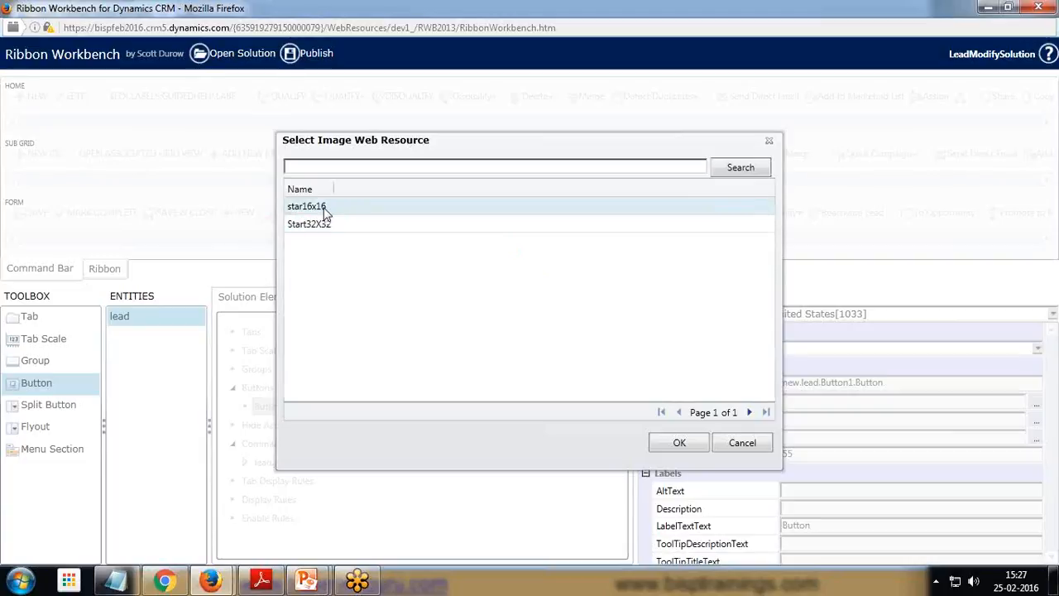
pyautogui.click(680, 443)
# Step: Set the button's Image32by32 to the Start32X32 image web resource
pyautogui.click(802, 420)
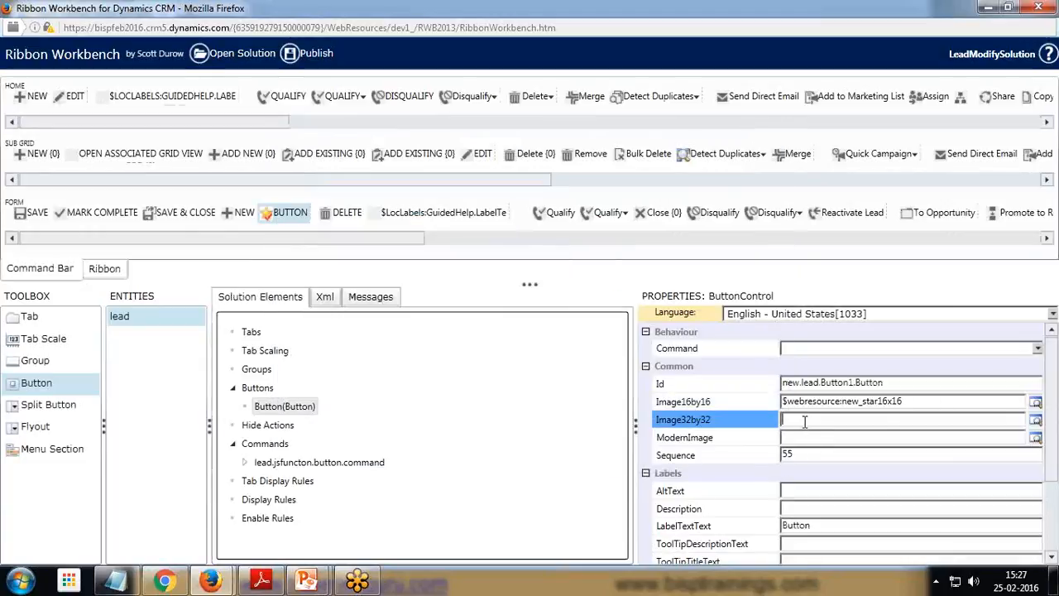
pyautogui.click(1036, 420)
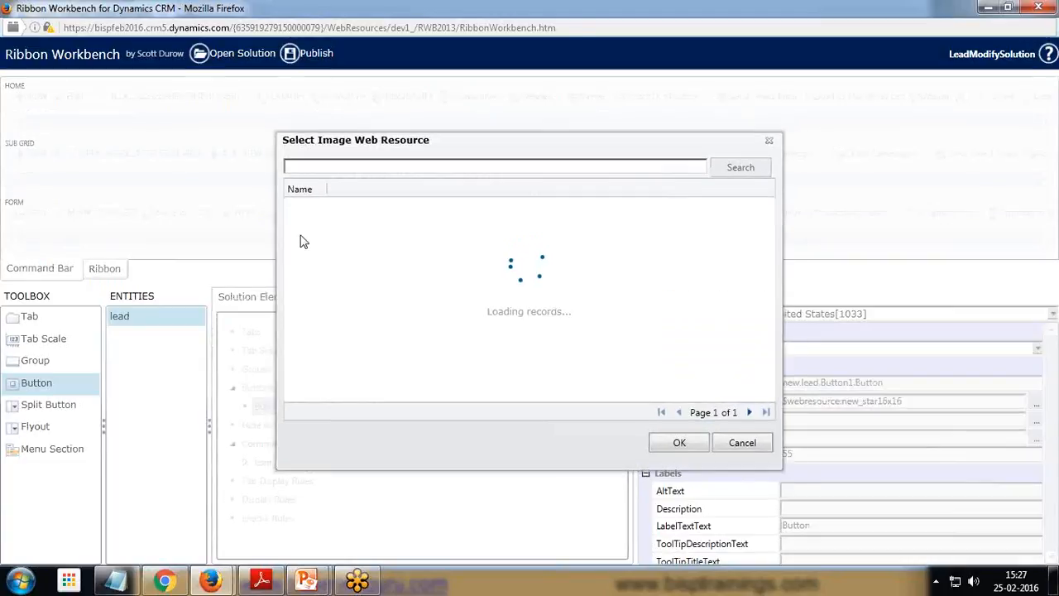
pyautogui.click(307, 225)
pyautogui.click(672, 444)
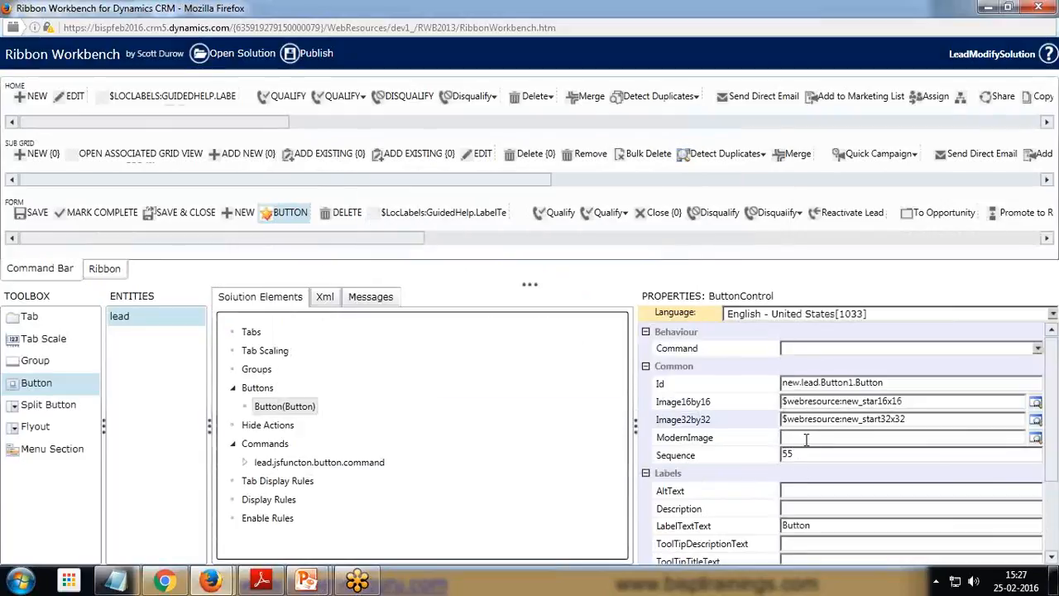
# Step: Set the button's AltText to BISP and its Description to "Button to call a function"
pyautogui.click(802, 491)
pyautogui.scroll(-3, 801, 493)
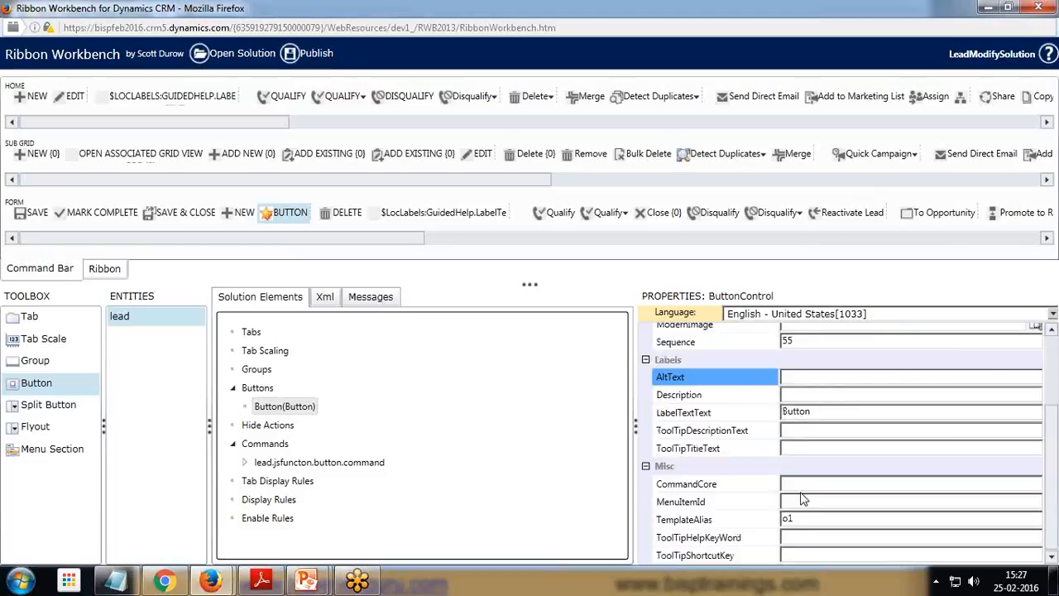
pyautogui.scroll(2, 800, 497)
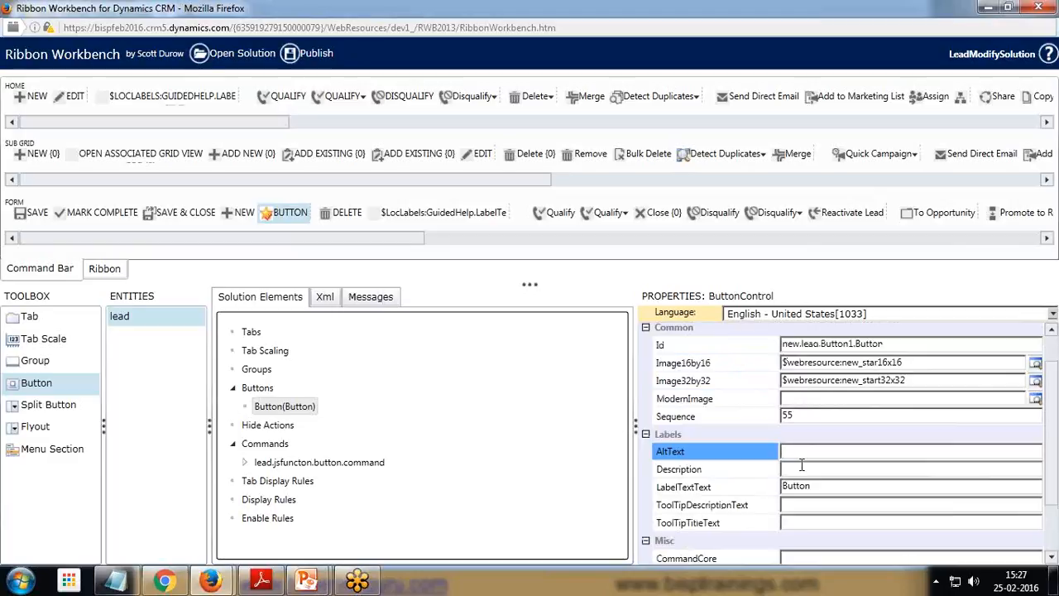
pyautogui.press('BackSpace')
pyautogui.press('BackSpace')
pyautogui.write('BISP')
pyautogui.click(800, 467)
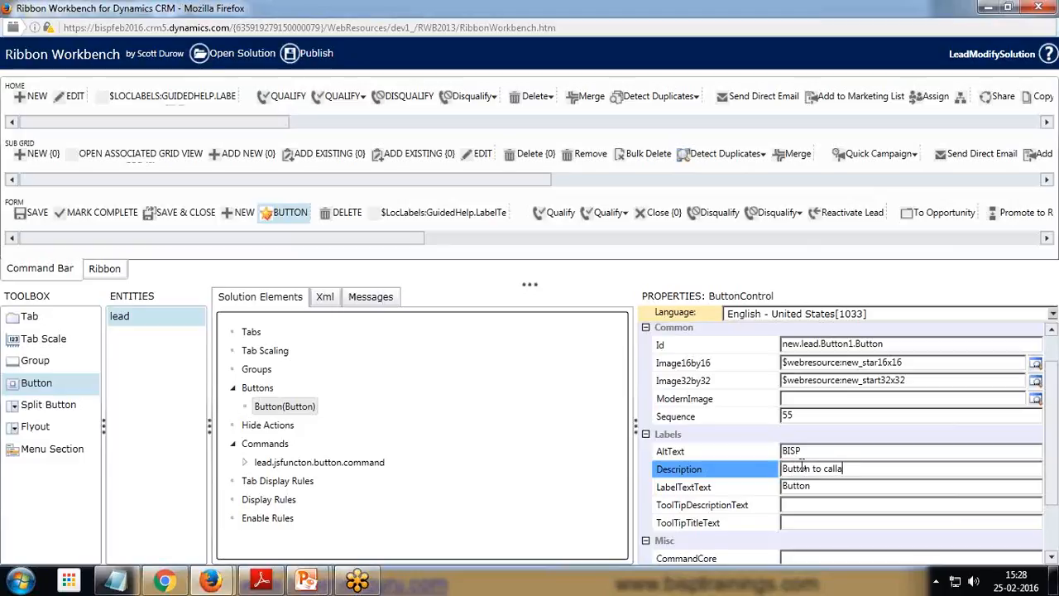
pyautogui.write('Button to call a functi')
# Step: Set the button's label text to "Call JS Function"
pyautogui.click(822, 485)
pyautogui.press('BackSpace')
pyautogui.press('BackSpace')
pyautogui.press('BackSpace')
pyautogui.press('BackSpace')
pyautogui.press('BackSpace')
pyautogui.press('BackSpace')
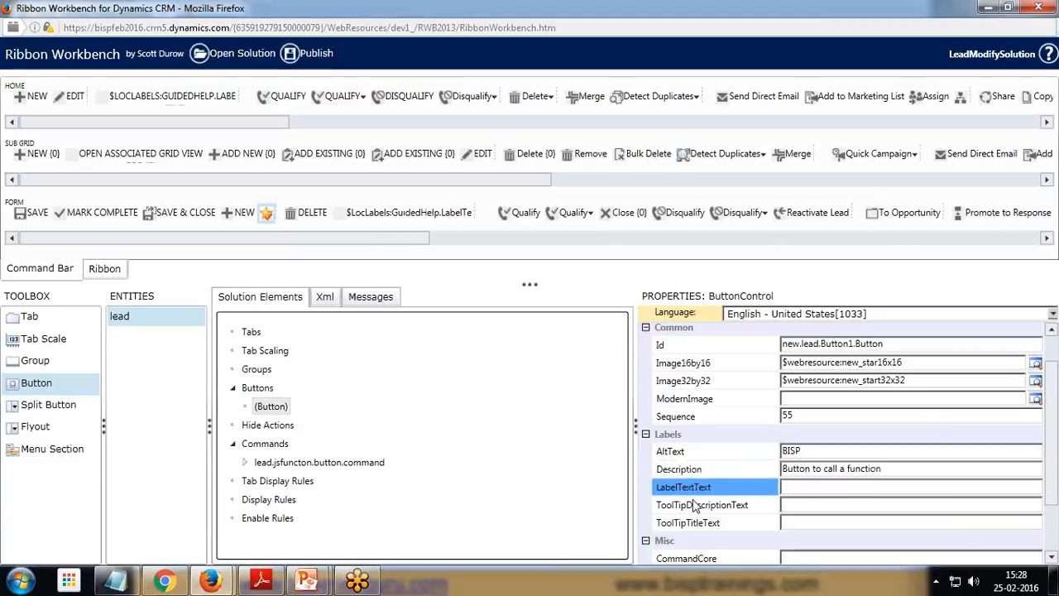
pyautogui.write('Ca')
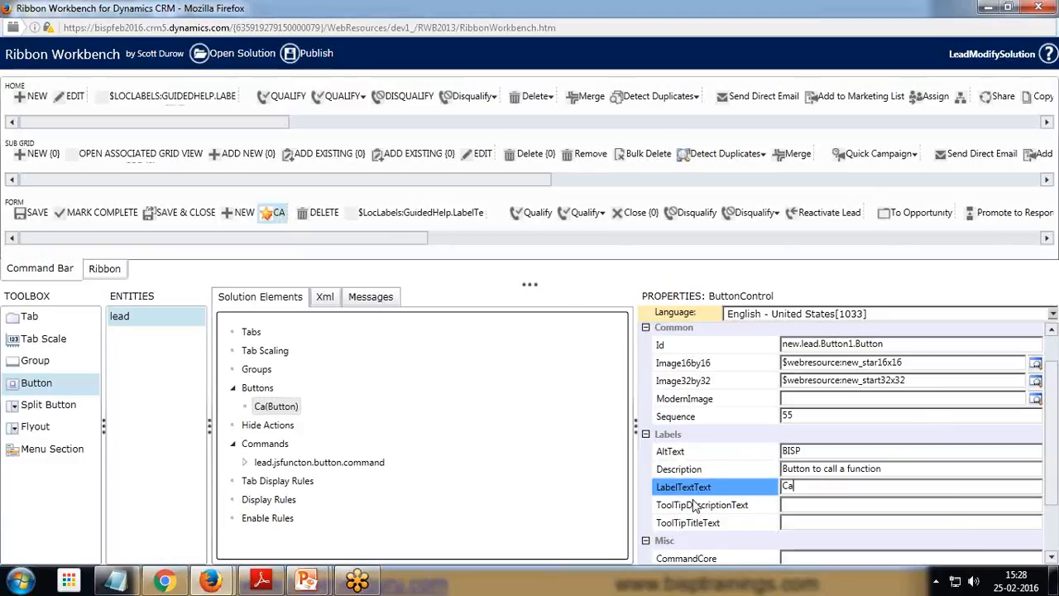
pyautogui.write('ll JS Function')
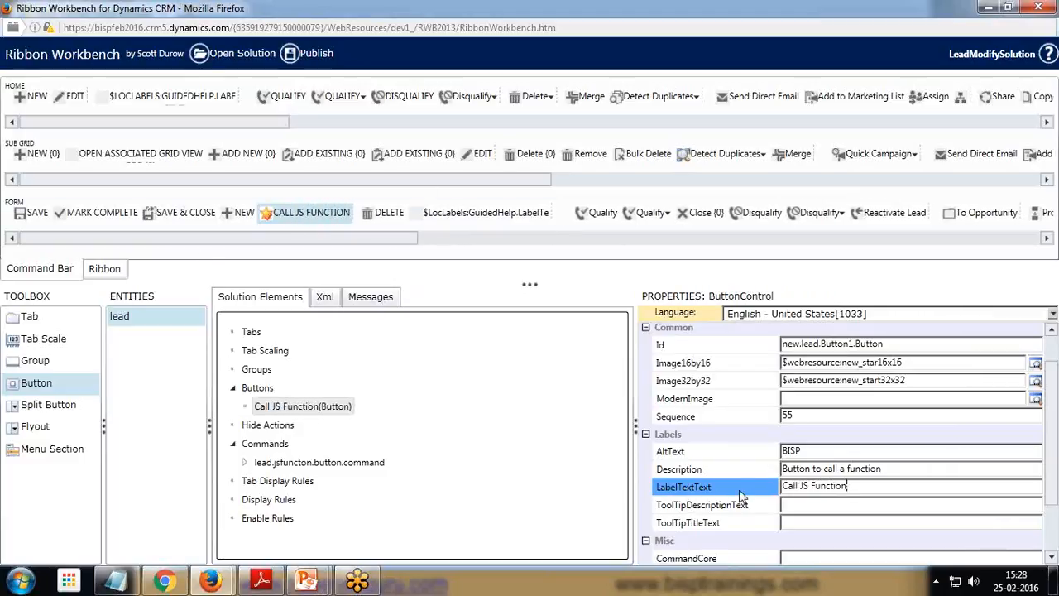
# Step: Set the button's tooltip description to "Call Javascript Function" and its tooltip title to "Call JS Function"
pyautogui.click(823, 505)
pyautogui.write('Call Javascript Function')
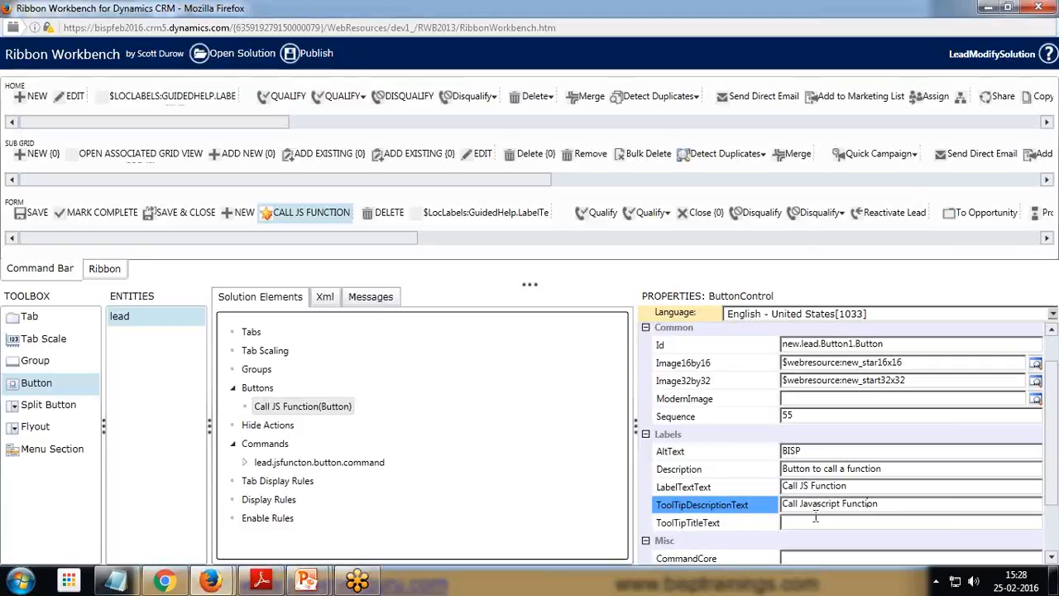
pyautogui.click(822, 522)
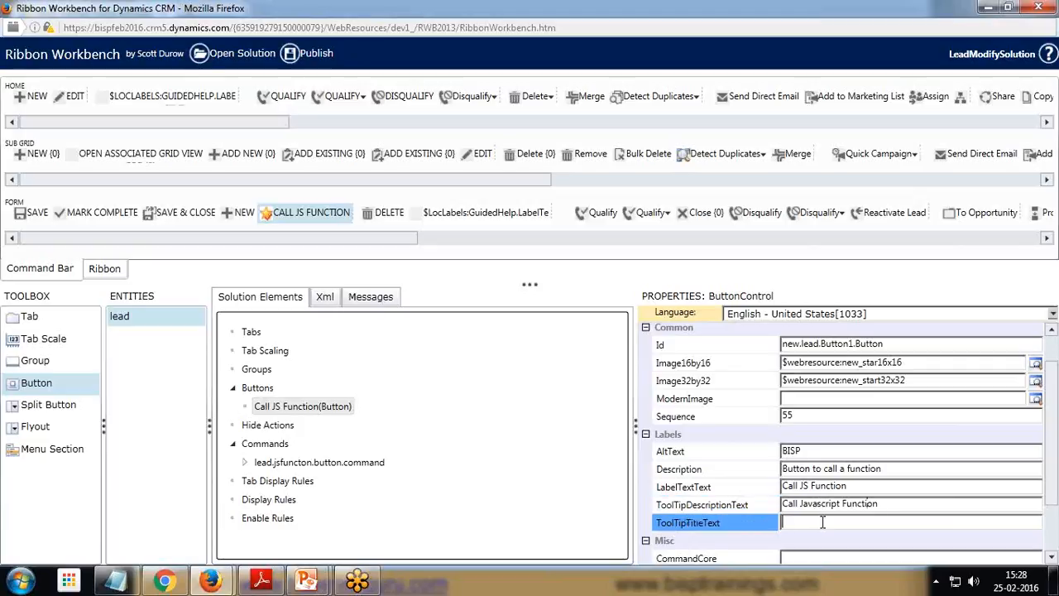
pyautogui.write('Call JS Fu')
# Step: Replace the button's label text with "Click Me"
pyautogui.scroll(-2, 822, 522)
pyautogui.click(905, 411)
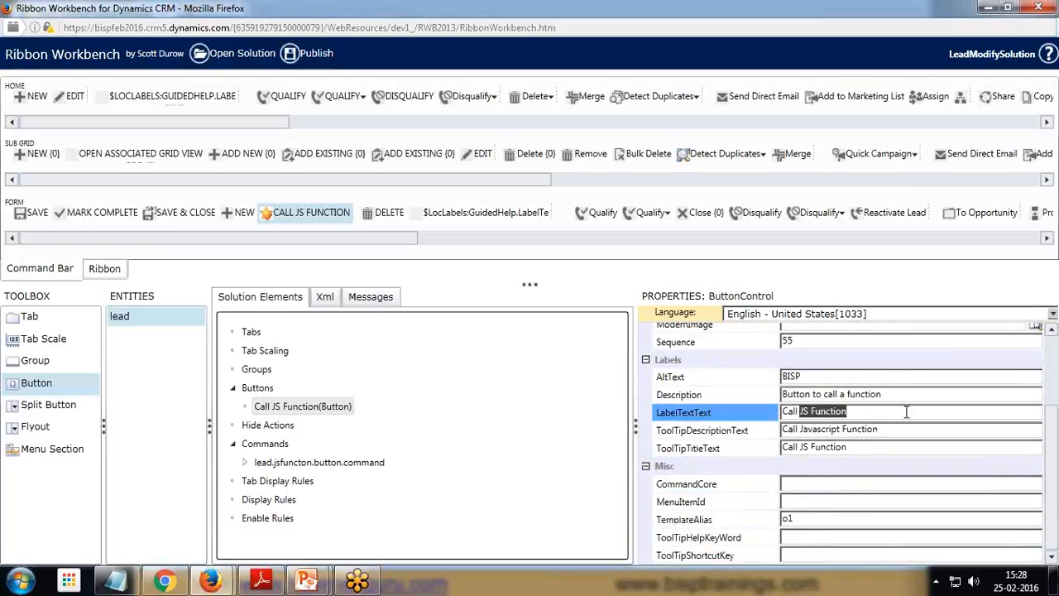
pyautogui.press('BackSpace')
pyautogui.press('BackSpace')
pyautogui.press('BackSpace')
pyautogui.press('BackSpace')
pyautogui.press('BackSpace')
pyautogui.press('BackSpace')
pyautogui.press('BackSpace')
pyautogui.press('BackSpace')
pyautogui.press('BackSpace')
pyautogui.press('BackSpace')
pyautogui.press('BackSpace')
pyautogui.press('BackSpace')
pyautogui.press('BackSpace')
pyautogui.press('BackSpace')
pyautogui.press('BackSpace')
pyautogui.press('BackSpace')
pyautogui.write('Click Me')
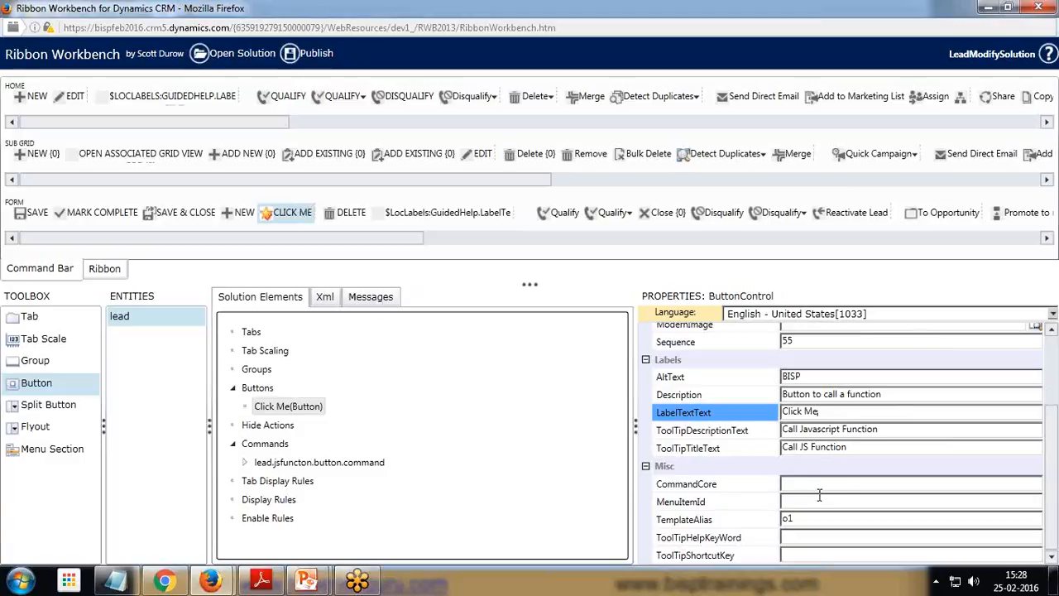
# Step: Try to publish the LeadModifySolution ribbon changes
pyautogui.scroll(1, 819, 494)
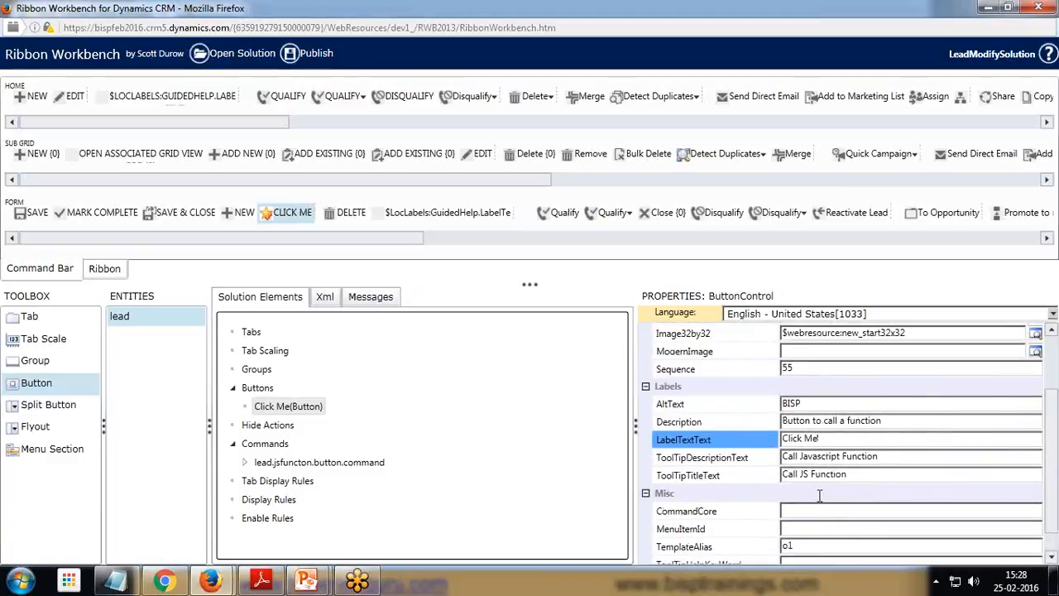
pyautogui.scroll(2, 855, 420)
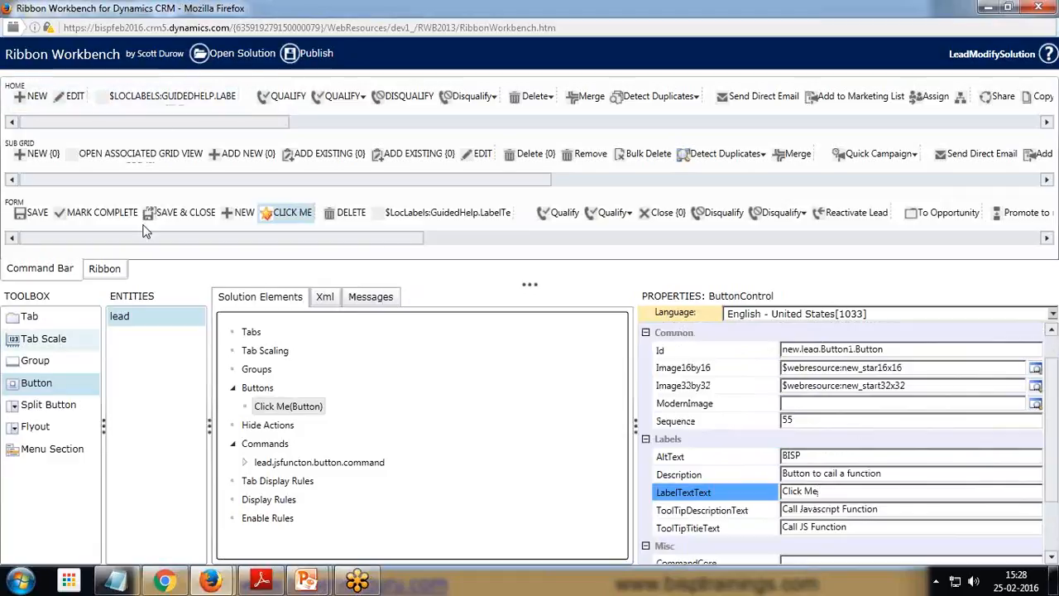
pyautogui.click(304, 54)
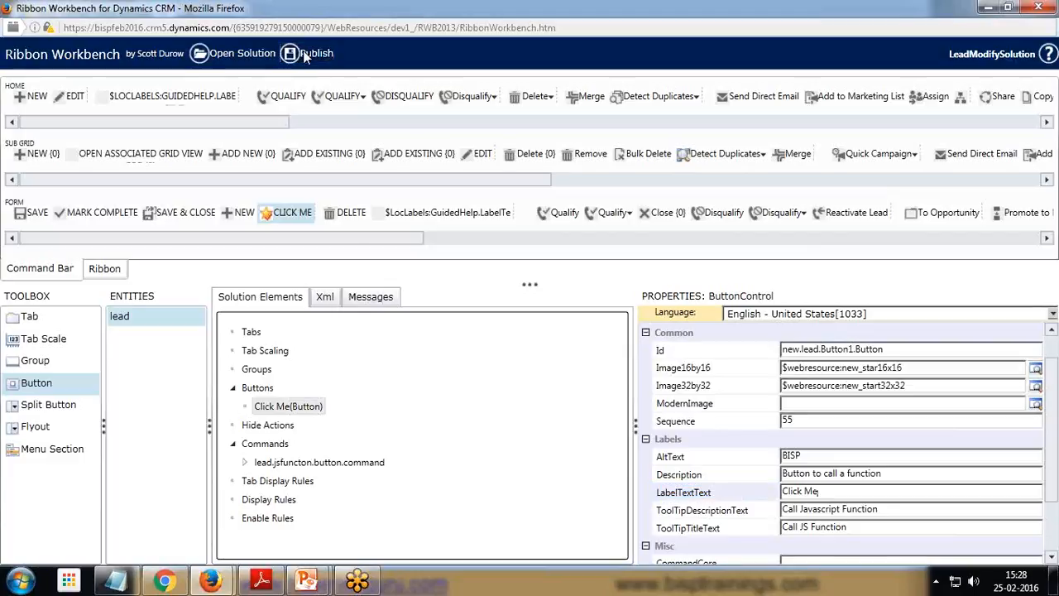
pyautogui.click(596, 359)
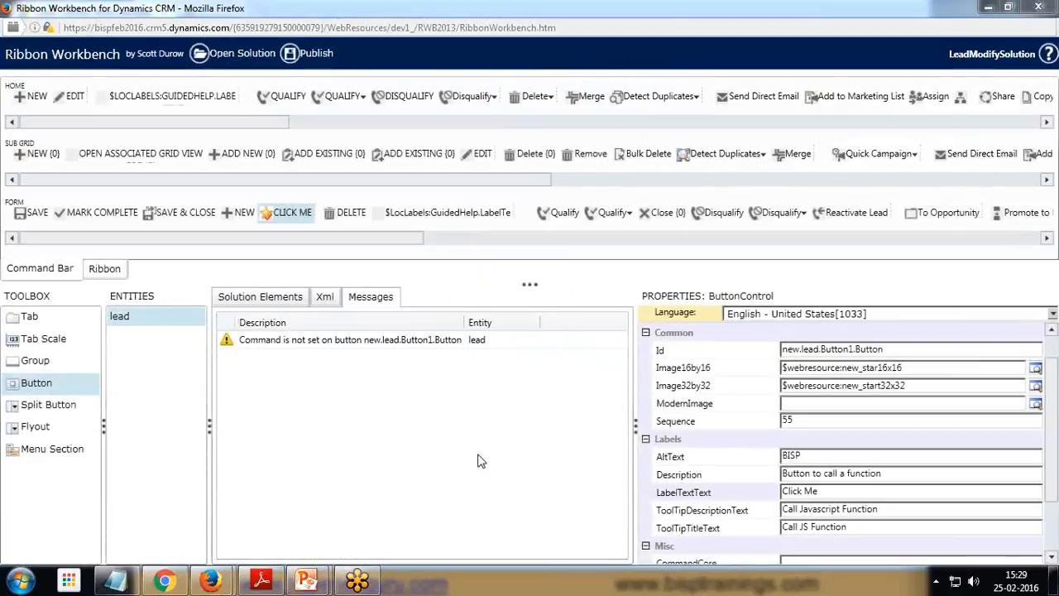
# Step: Assign lead.jsfuncton.button.command as the button's Command and publish the ribbon changes
pyautogui.click(273, 297)
pyautogui.click(373, 300)
pyautogui.click(265, 298)
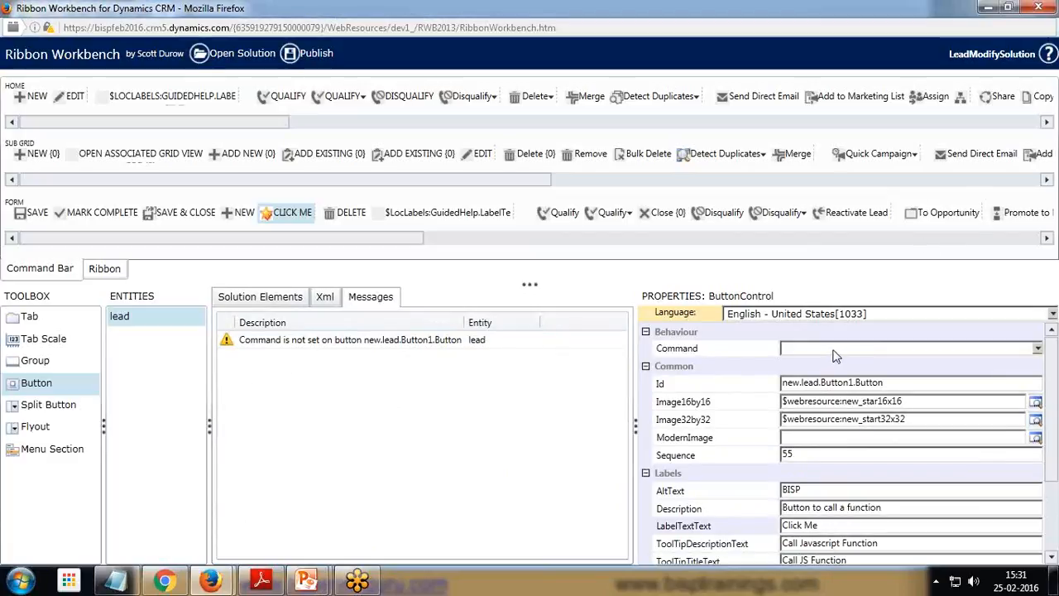
pyautogui.click(1039, 351)
pyautogui.click(1039, 351)
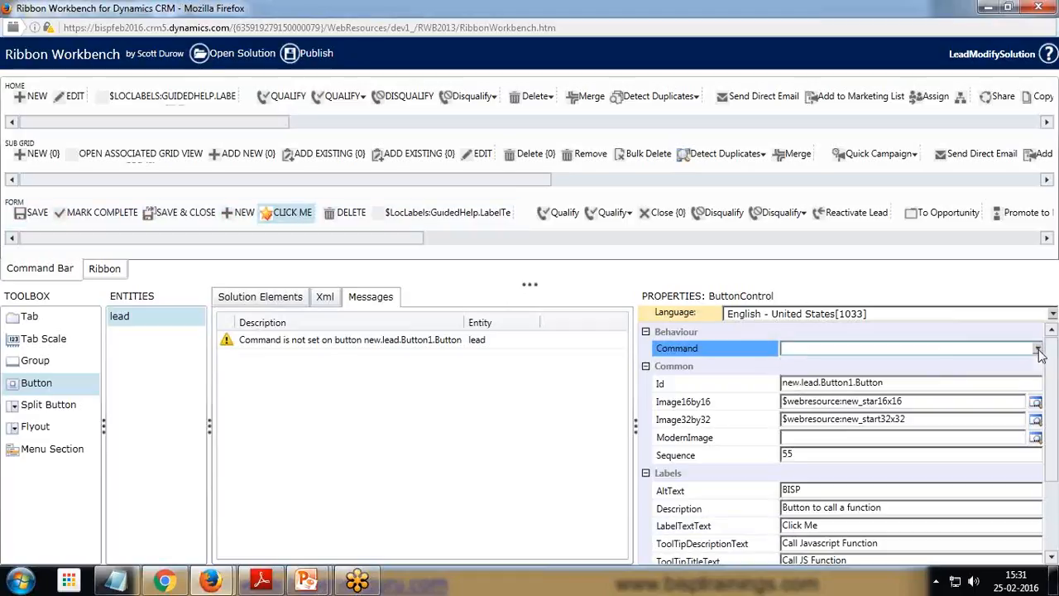
pyautogui.click(1039, 350)
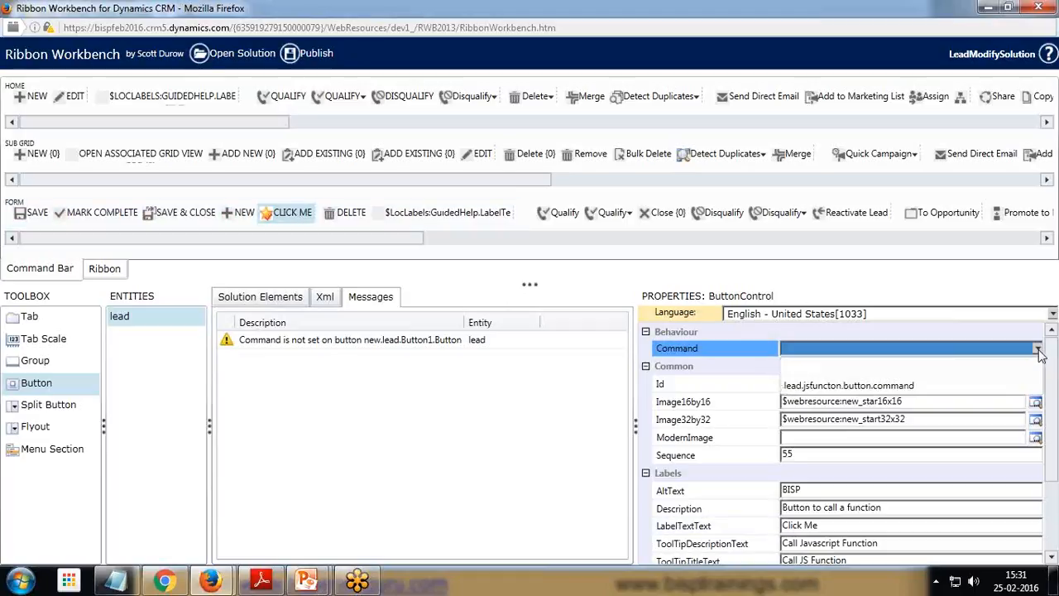
pyautogui.click(840, 385)
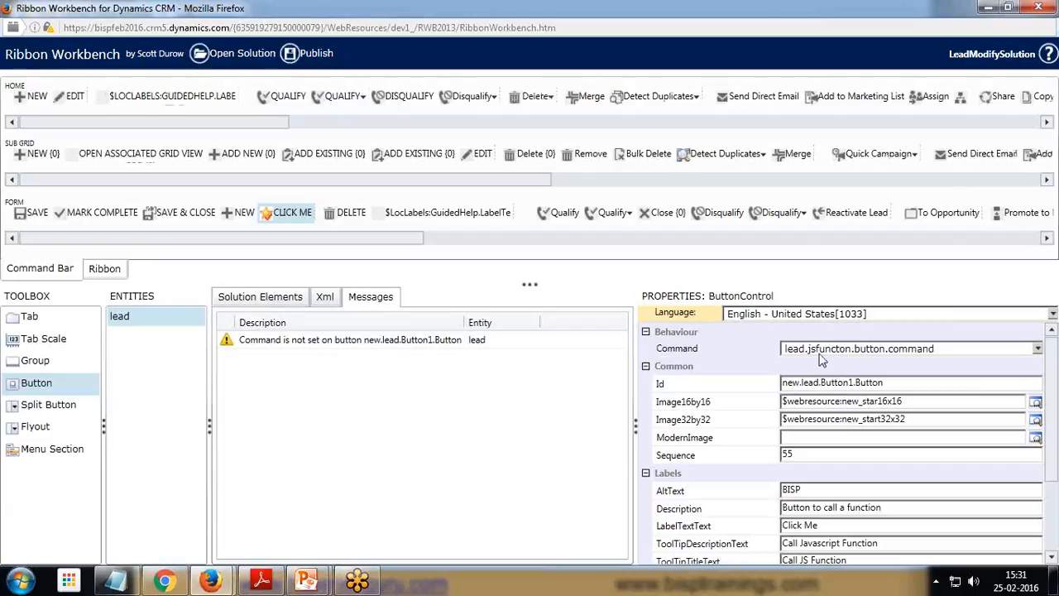
pyautogui.click(299, 56)
pyautogui.click(596, 359)
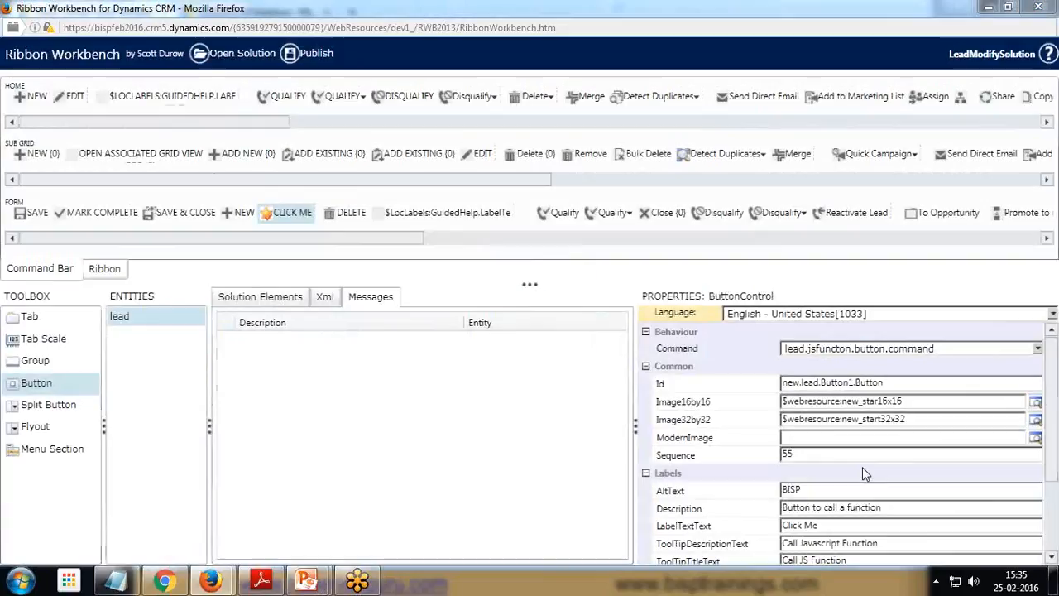
# Step: Switch to the Dynamics CRM window and reopen the second sample lead from the My Open Leads list
pyautogui.moveTo(214, 583)
pyautogui.click(146, 516)
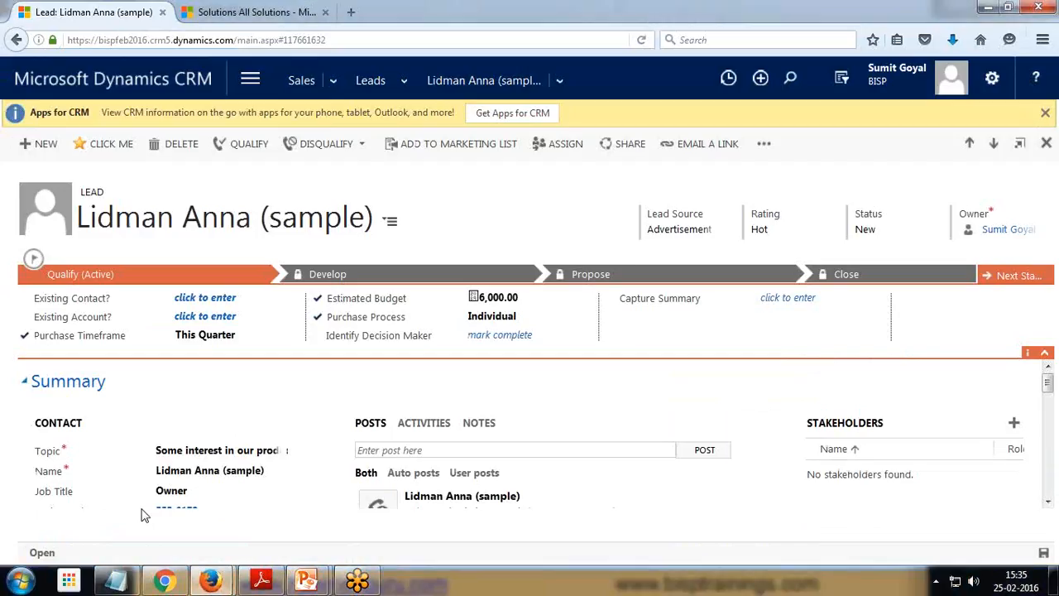
pyautogui.click(374, 79)
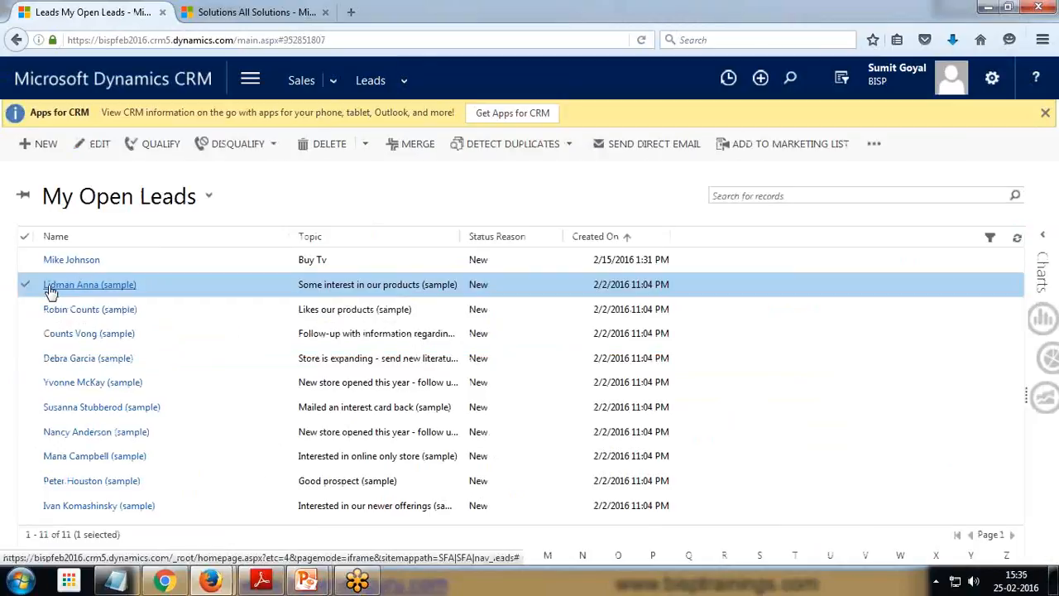
pyautogui.click(82, 289)
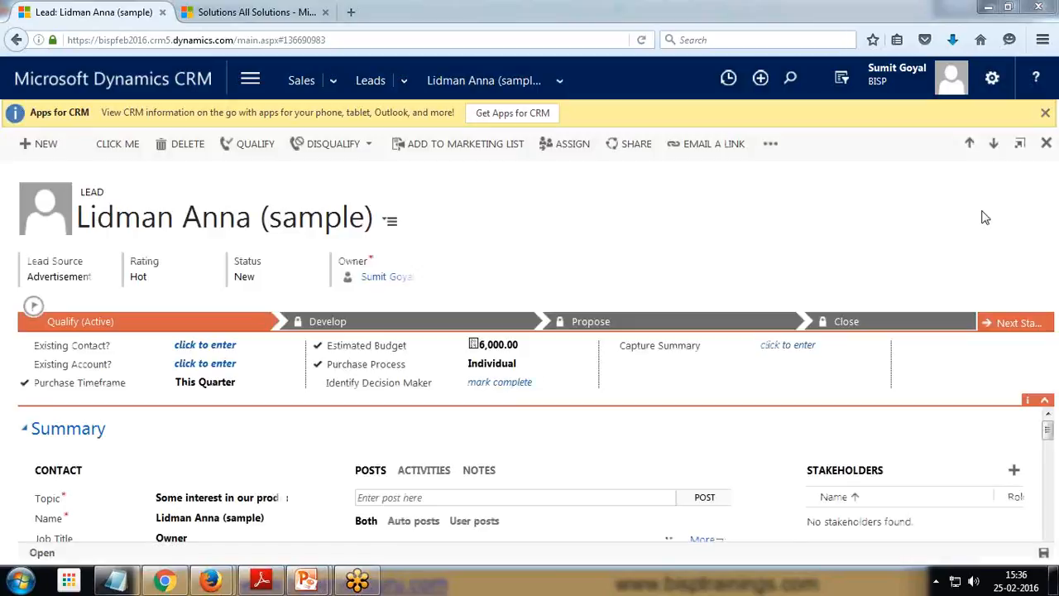
# Step: Test the CLICK ME button on the lead form, dismiss its alert and return to the Leads list
pyautogui.click(109, 143)
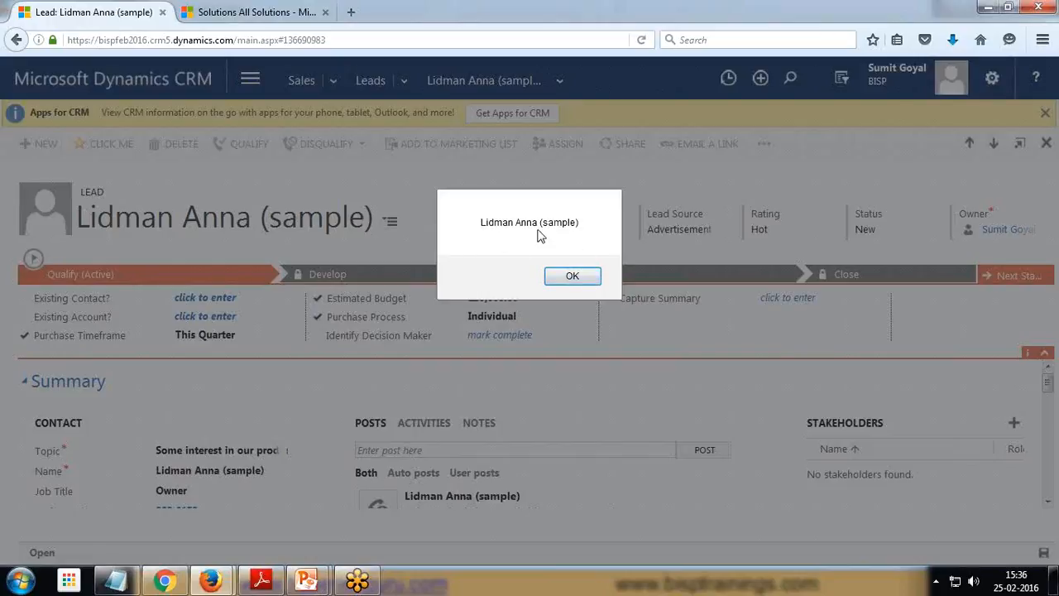
pyautogui.click(573, 277)
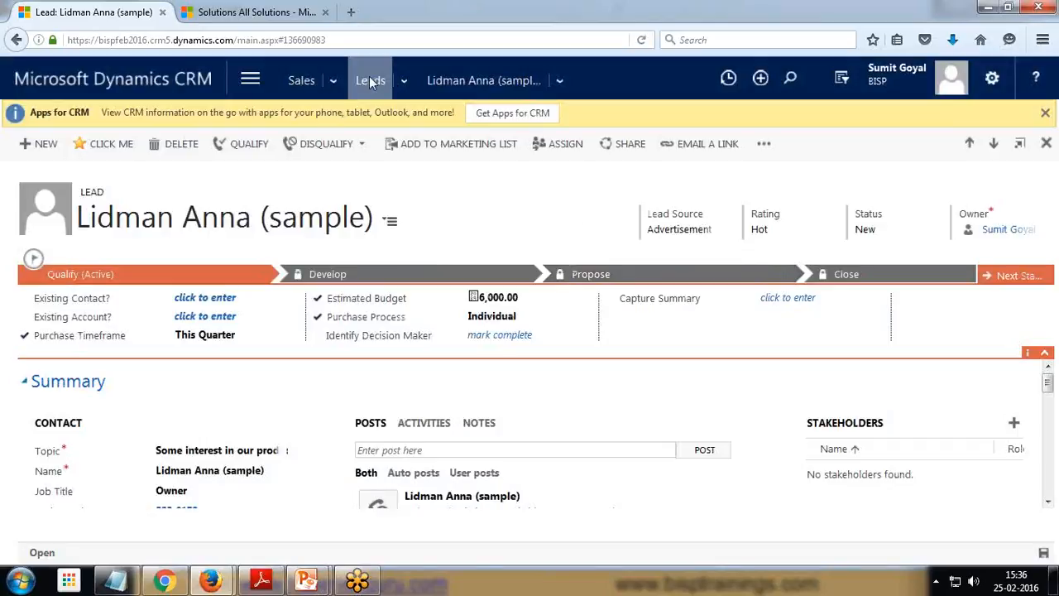
pyautogui.click(370, 80)
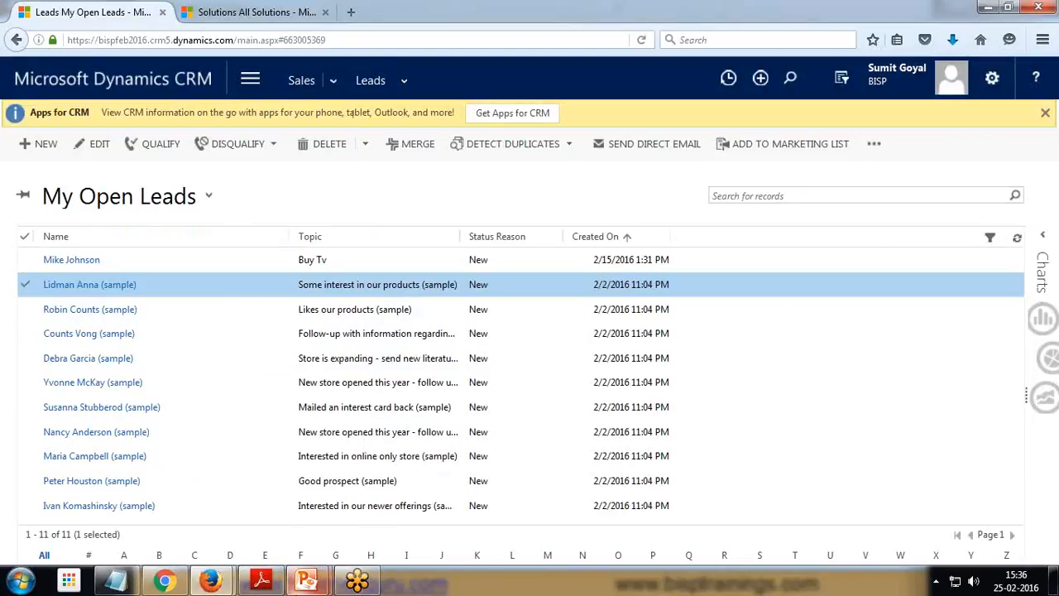
# Step: Switch to the Ribbon Workbench slide show in PowerPoint
pyautogui.moveTo(306, 579)
pyautogui.click(373, 500)
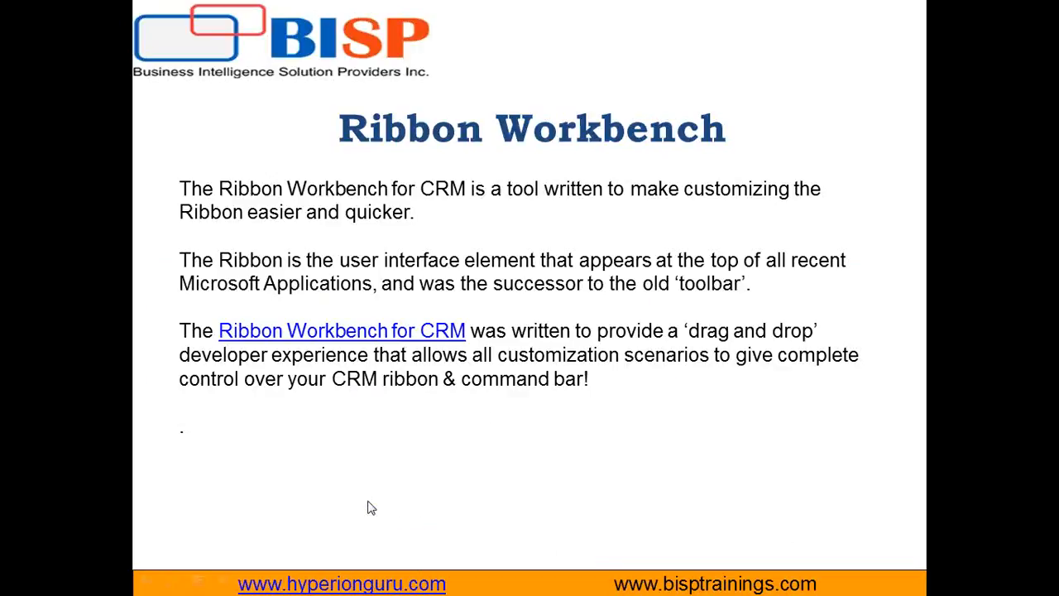